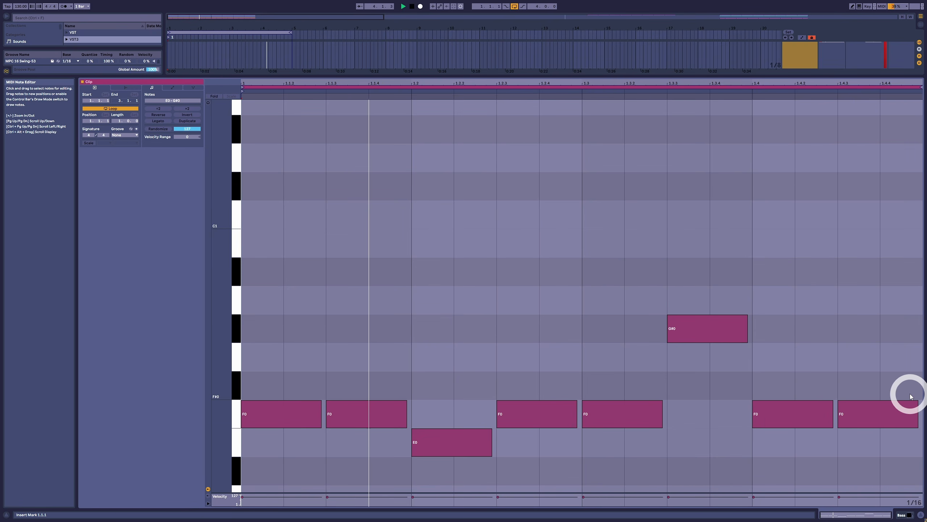
Step: Examine the bass clip's repeated root notes, the note at 1.2.1 and the note at 1.3.3
drag(911, 380, 275, 409)
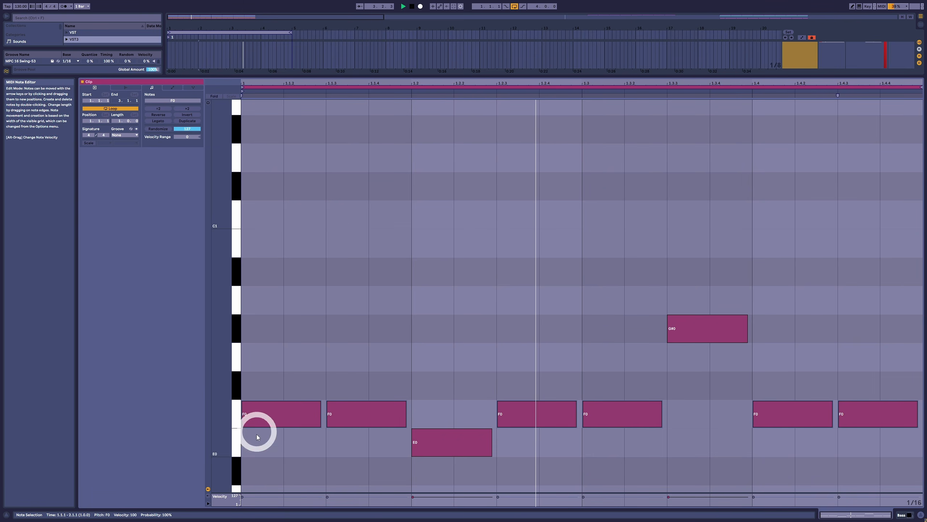
drag(269, 349, 280, 451)
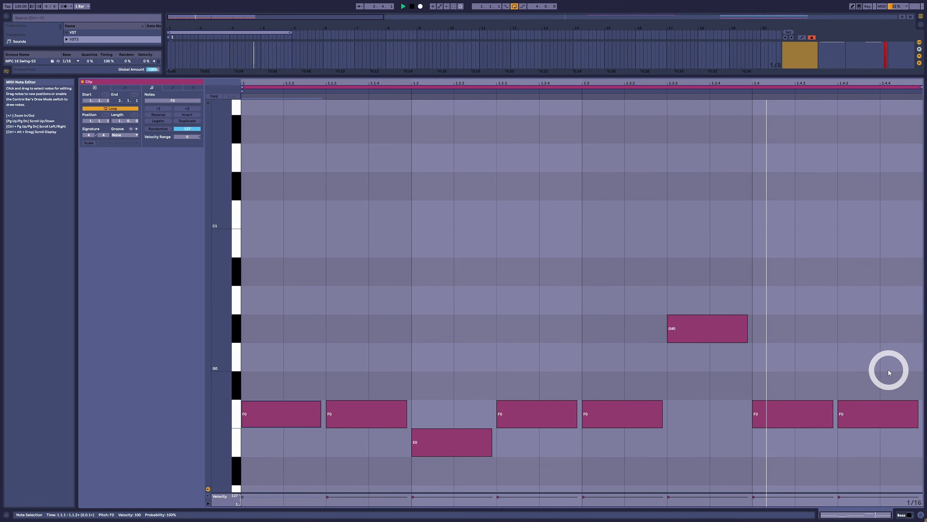
click(694, 357)
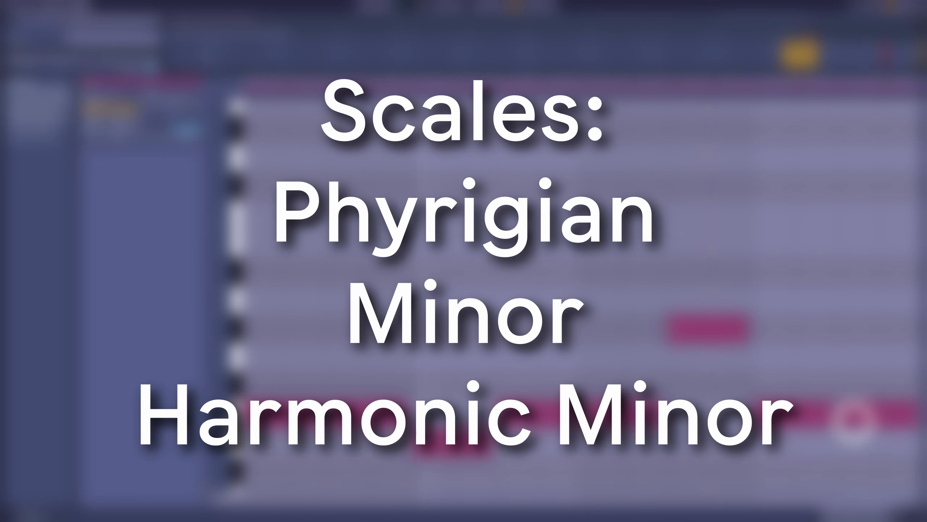
drag(887, 367, 286, 407)
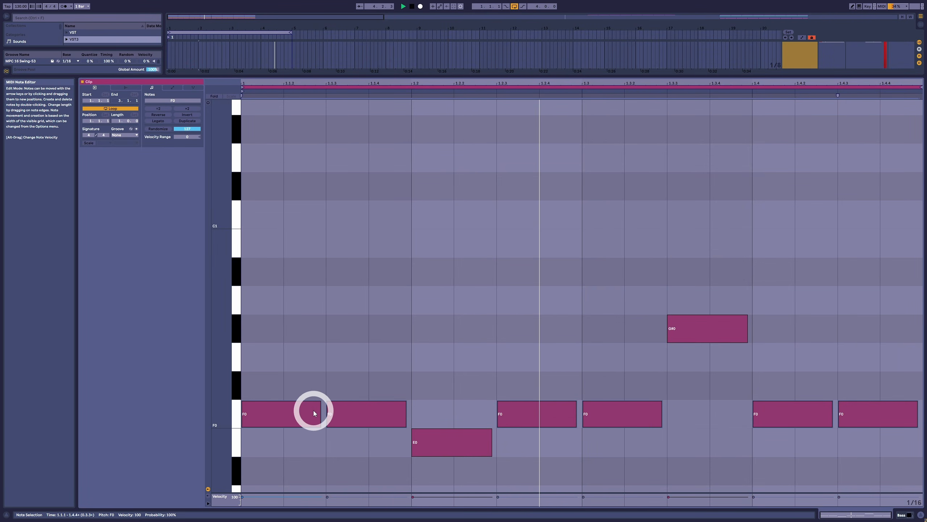
click(231, 424)
click(235, 423)
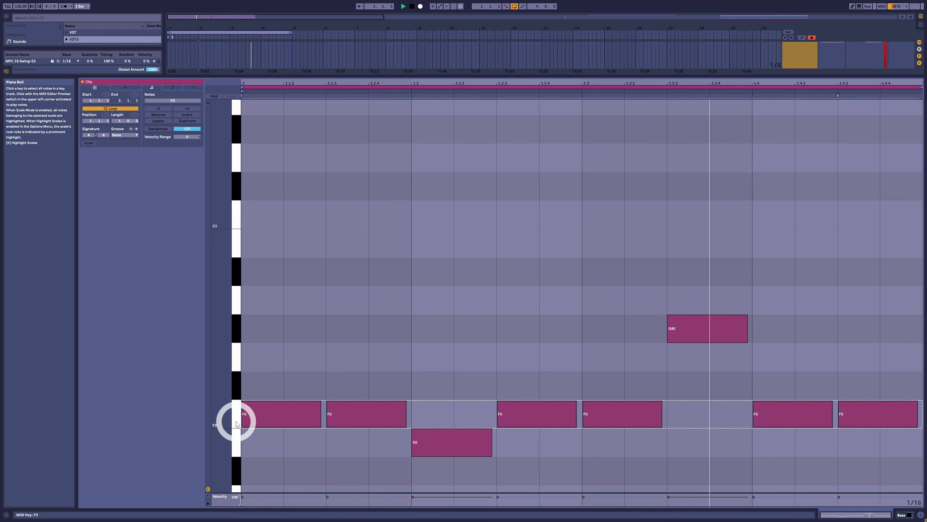
click(451, 443)
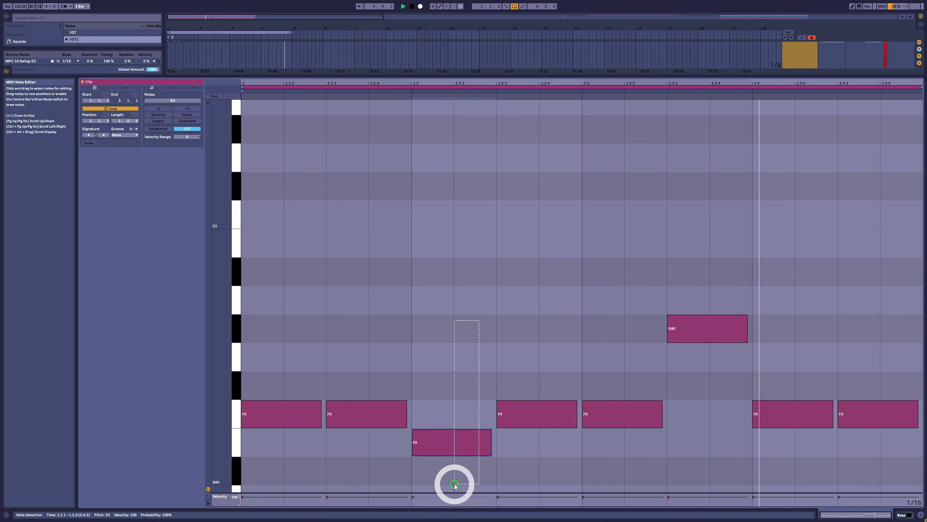
click(732, 245)
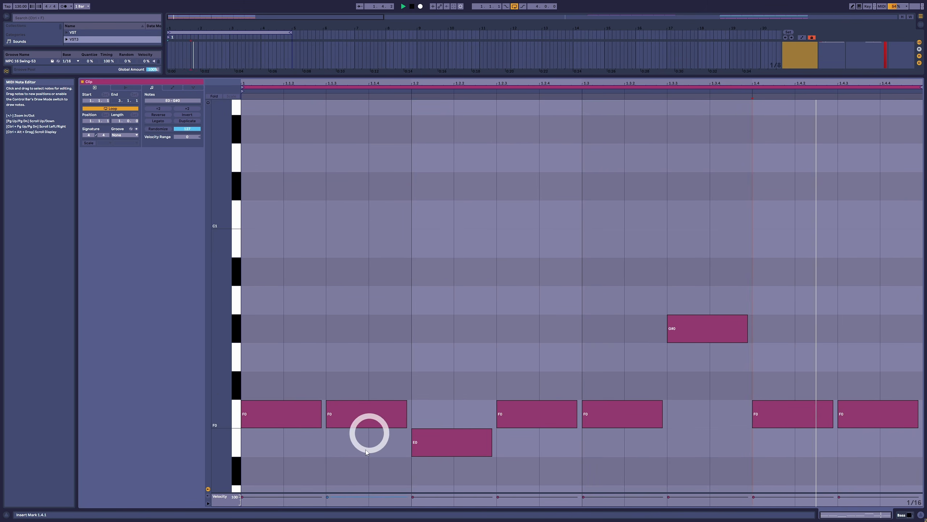
Step: Move the G#0 note at 1.3.3 and the E0 note at 1.2.1 to F0
mouse_move(706, 323)
mouse_down()
mouse_move(707, 304)
mouse_move(802, 346)
mouse_move(703, 326)
mouse_up()
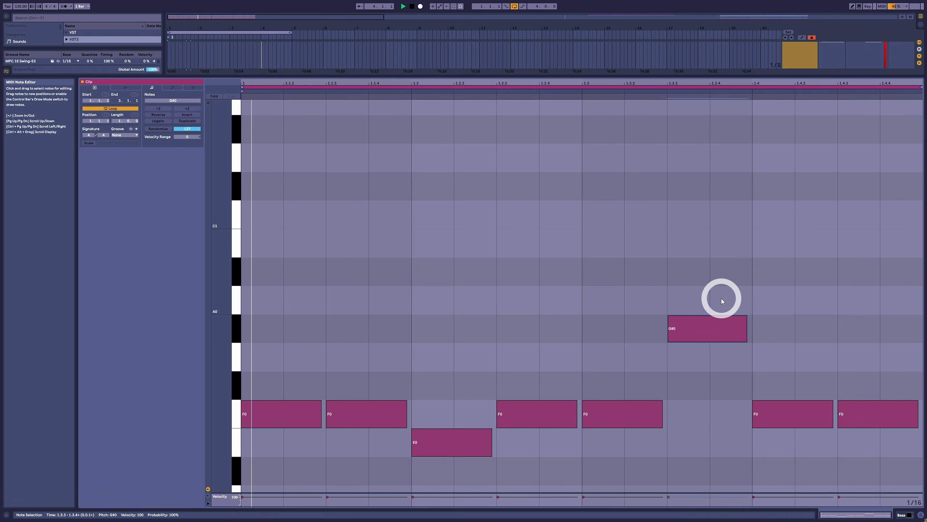
key(Down)
key(Down)
key(Down)
click(459, 441)
key(Up)
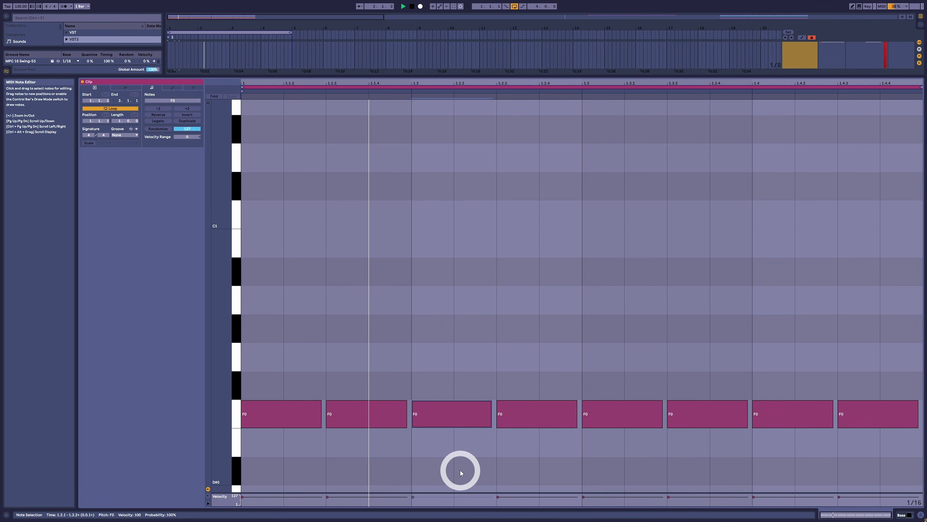
Step: Turn the Glide amount in the Bass track's Vital synth down to its minimum and return to the clip's notes
key(shift+Tab)
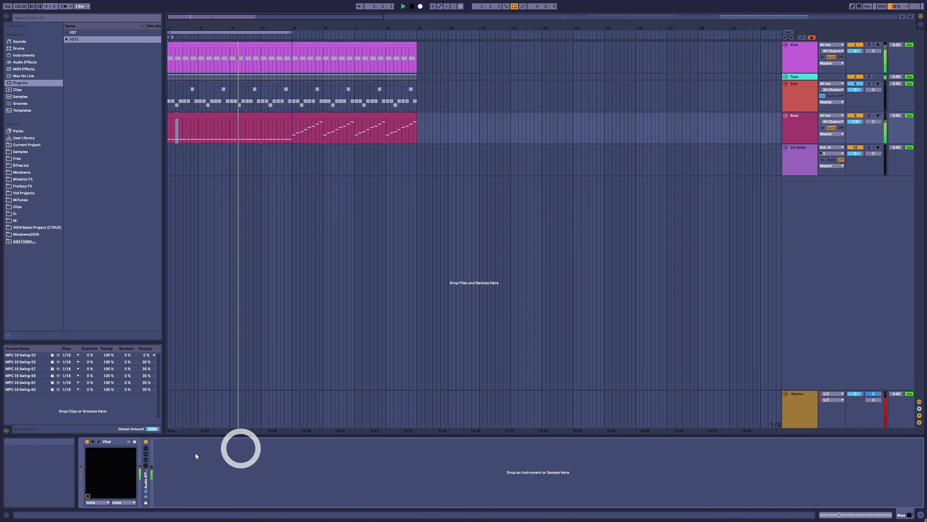
click(99, 441)
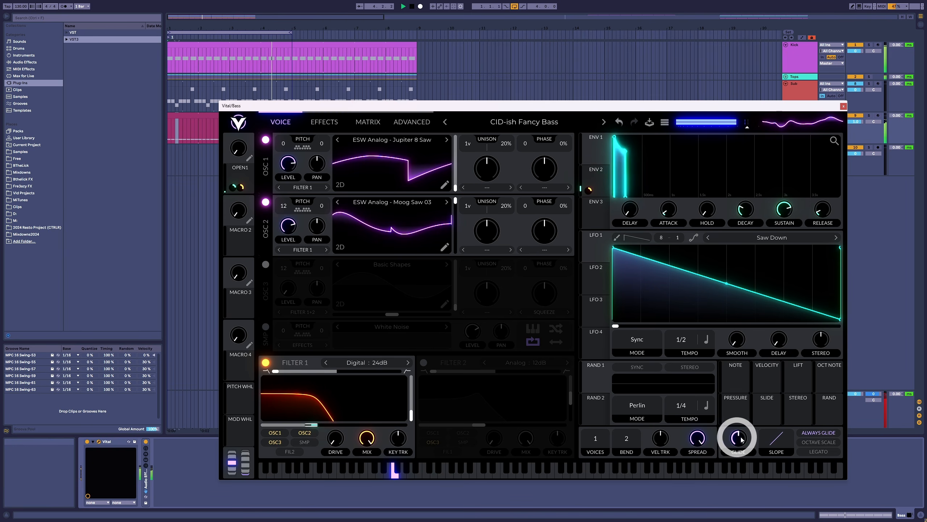
drag(737, 438, 739, 460)
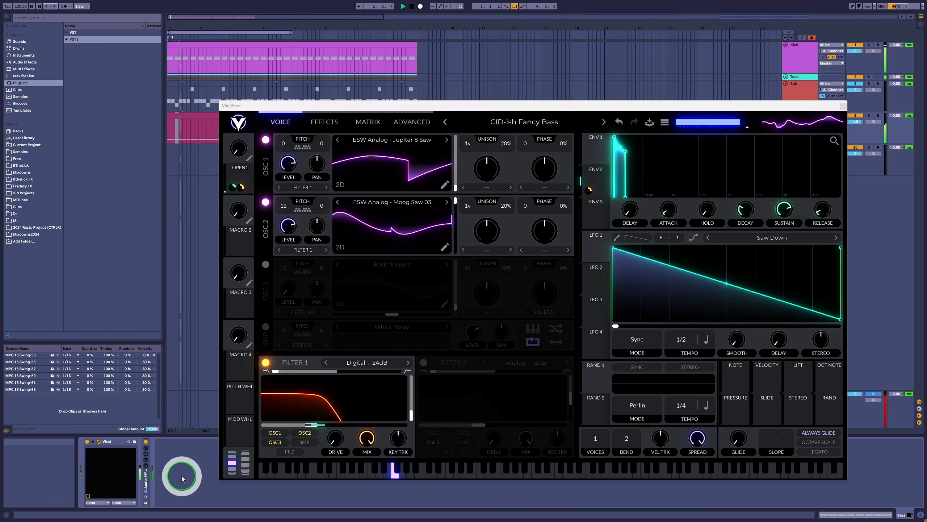
key(shift+Tab)
click(844, 106)
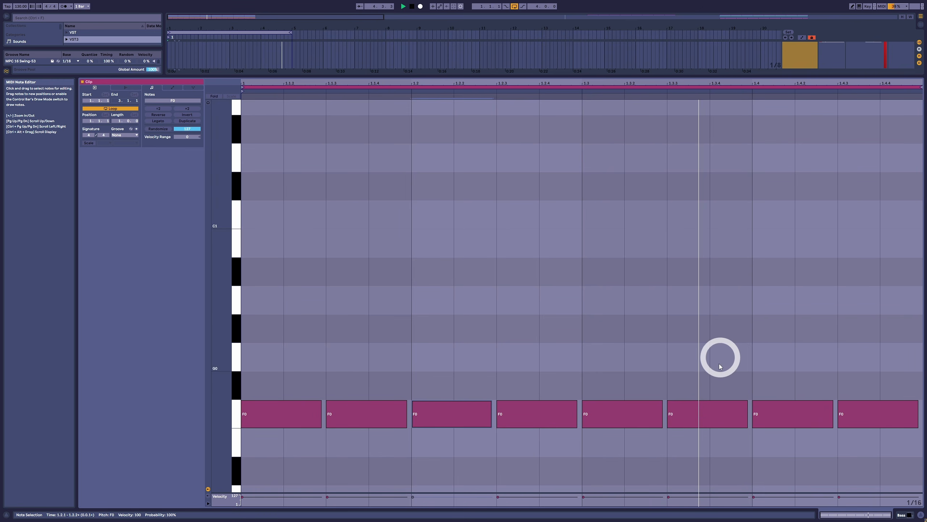
Step: Raise the note at 1.3.3 three semitones to G#0
click(706, 424)
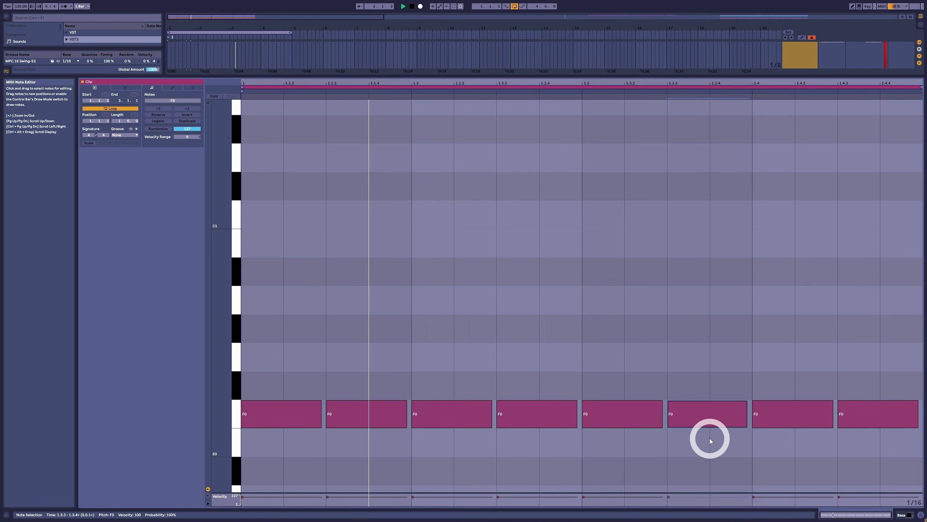
key(Up)
key(Up)
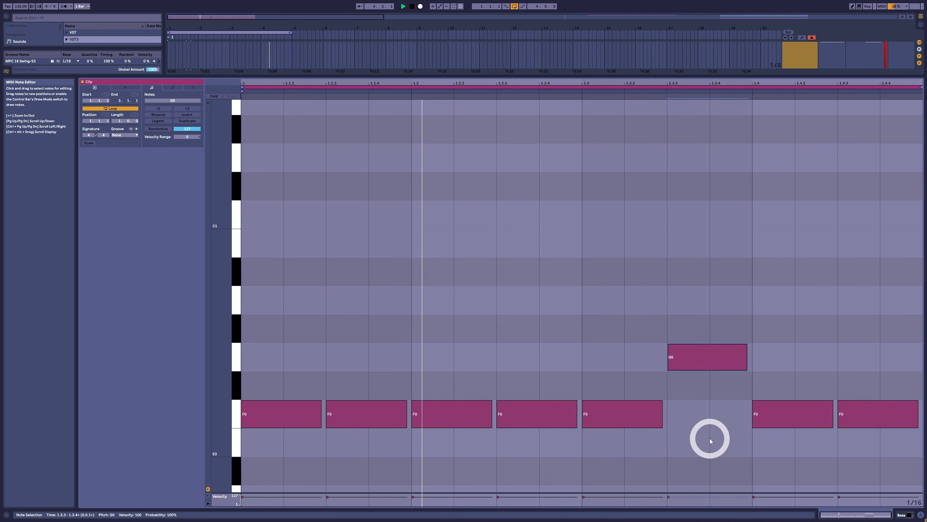
key(Up)
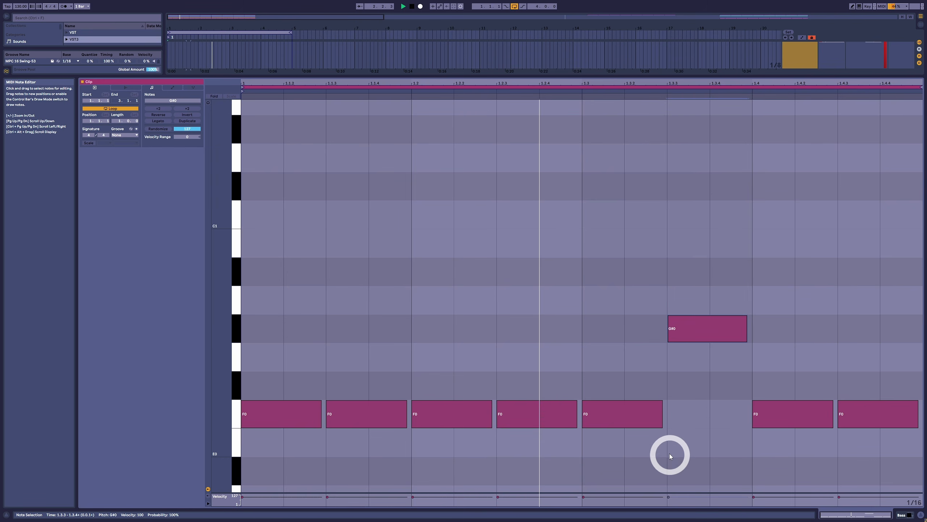
drag(729, 300, 638, 348)
click(716, 306)
click(723, 340)
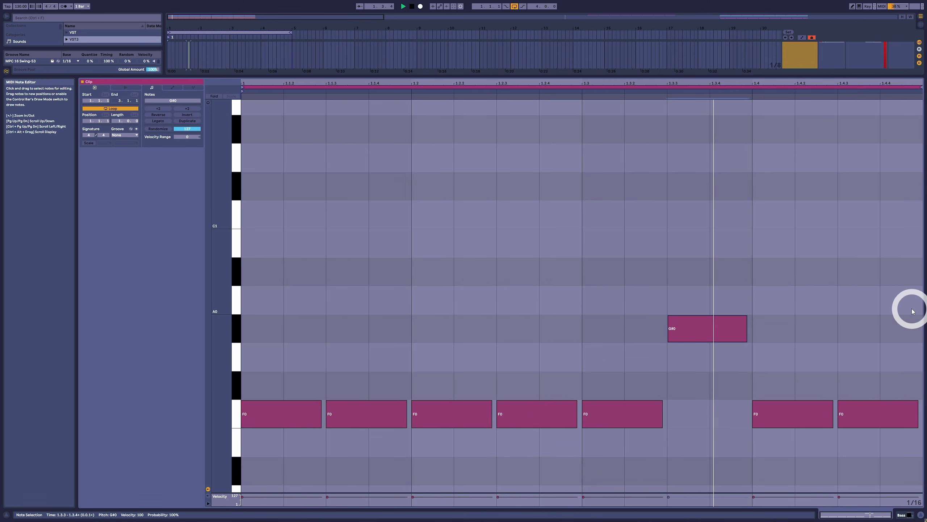
Step: Try transposing all the clip's notes up two semitones, and bring them back to the F0 root
drag(912, 294, 253, 473)
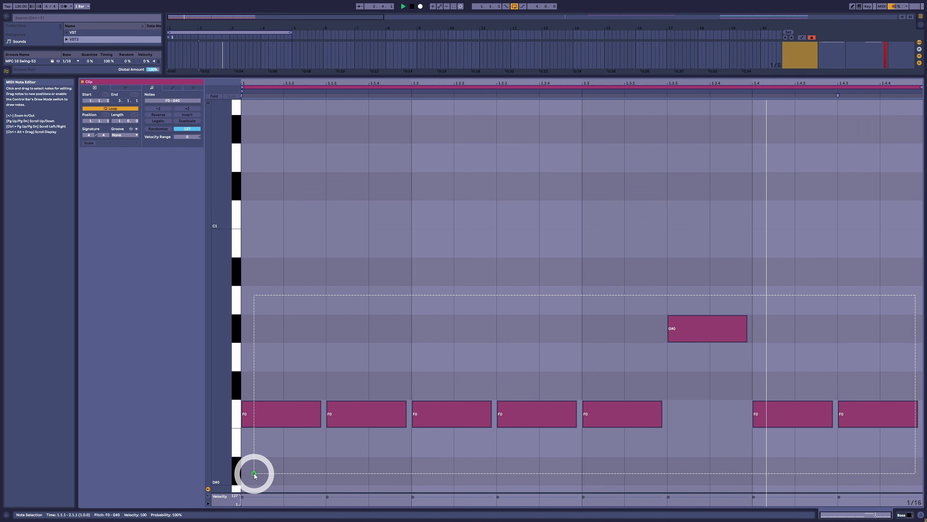
key(Up)
key(Up)
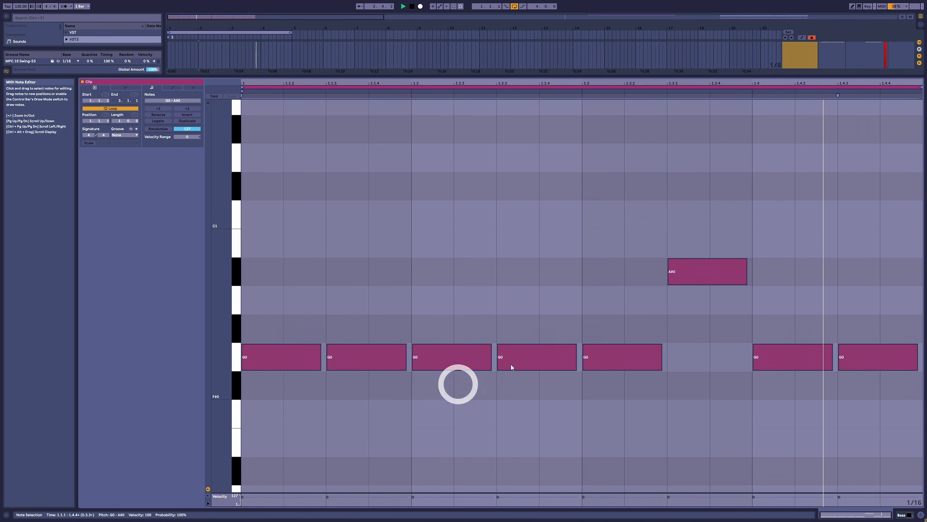
drag(718, 224, 698, 332)
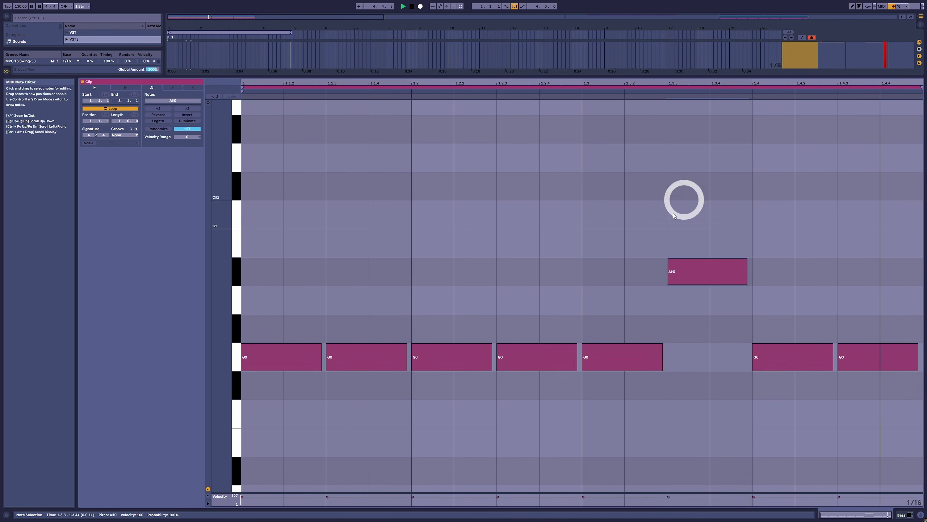
drag(910, 230, 222, 460)
key(Down)
key(Down)
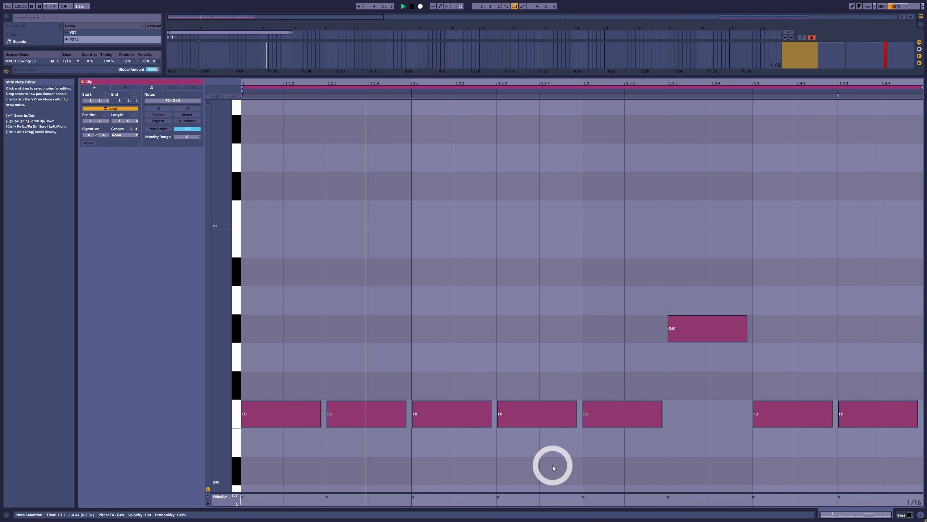
Step: Raise the note at 1.2.3 two semitones to G0
drag(738, 286, 716, 346)
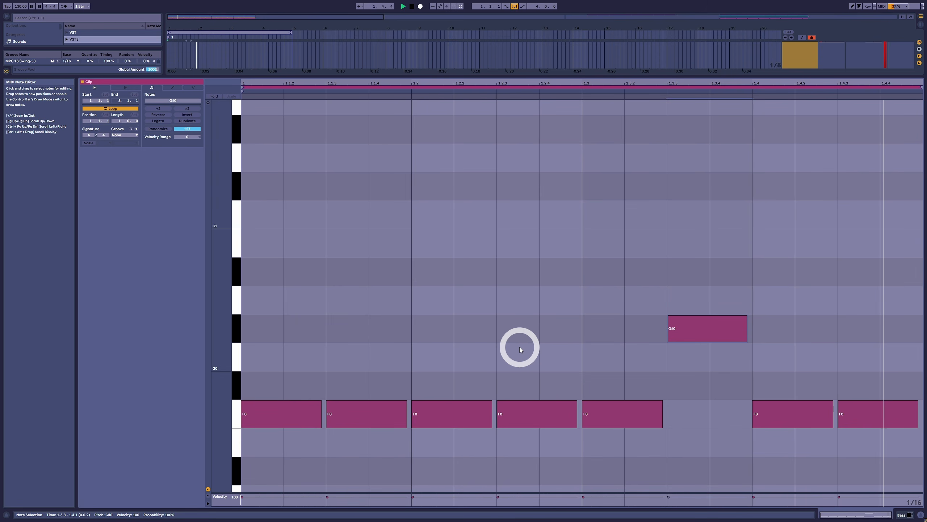
drag(527, 349, 535, 458)
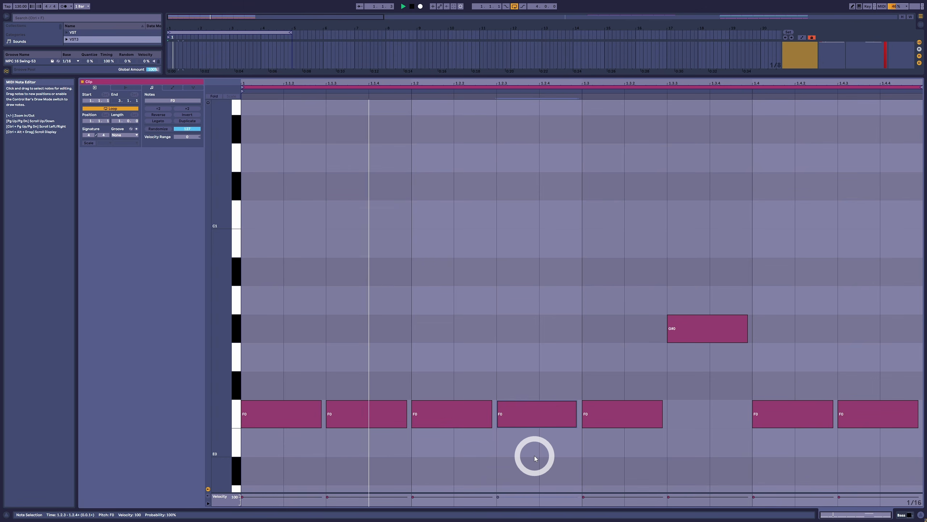
key(Up)
key(Up)
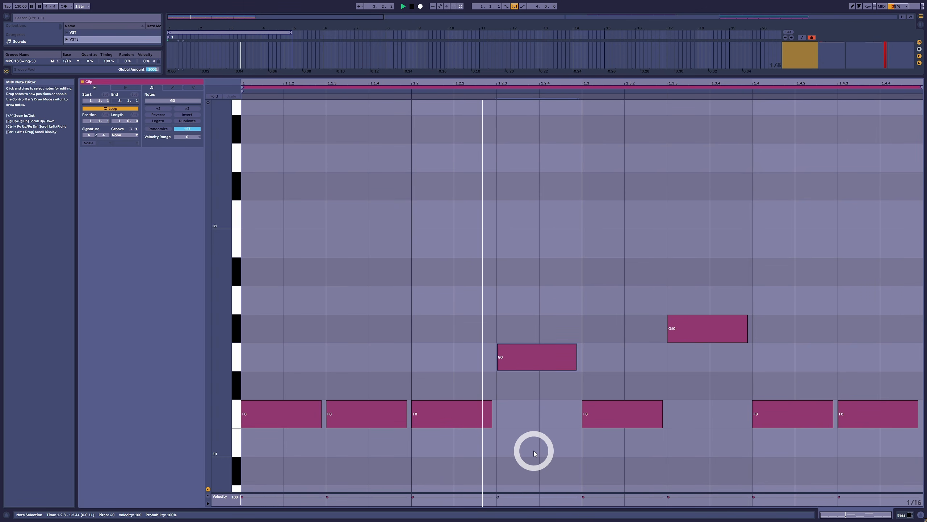
Step: Raise the clip's last note, at 1.4.3, ten semitones to D#1
drag(737, 240, 725, 385)
drag(884, 354, 884, 481)
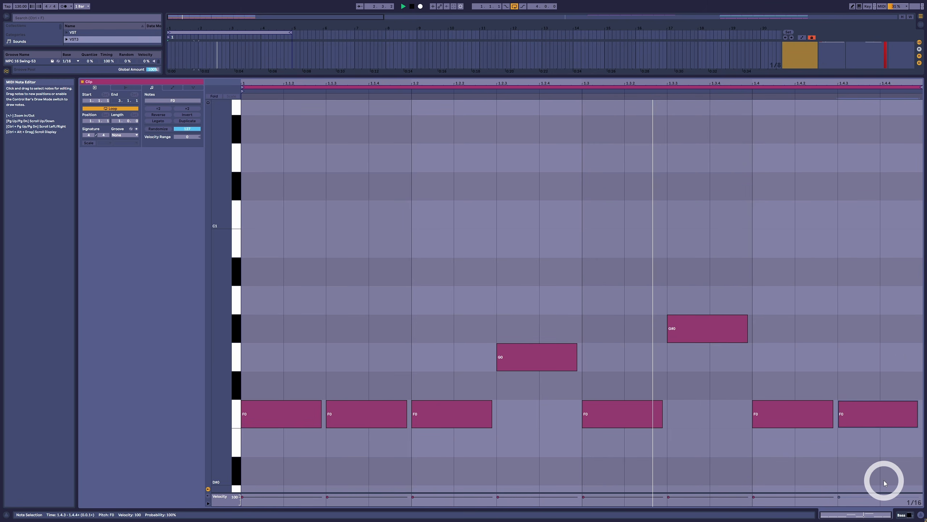
key(Up)
key(Up)
key(Up)
key(Up)
key(Up)
key(Up)
key(Up)
key(Up)
key(Up)
key(Up)
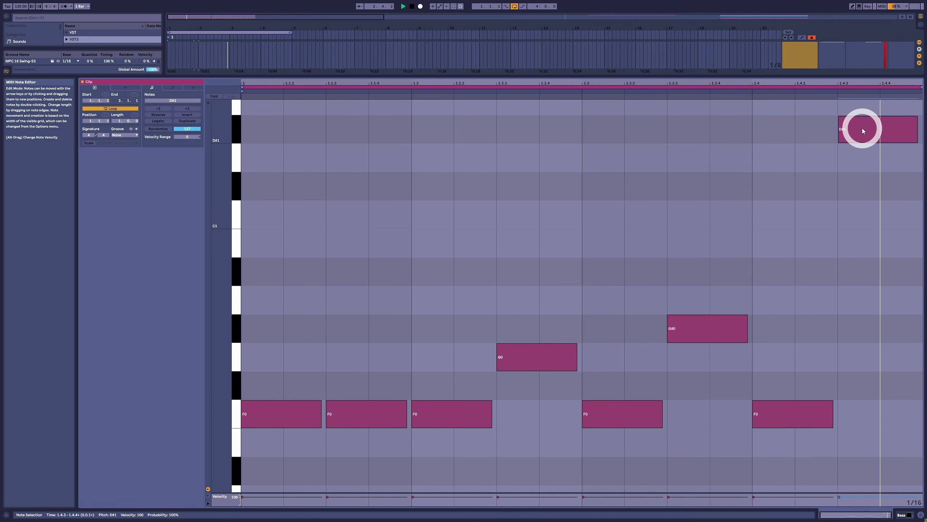
Step: Drop the last note one octave to D#0, trying it once more at D#1 for comparison
drag(862, 127, 867, 483)
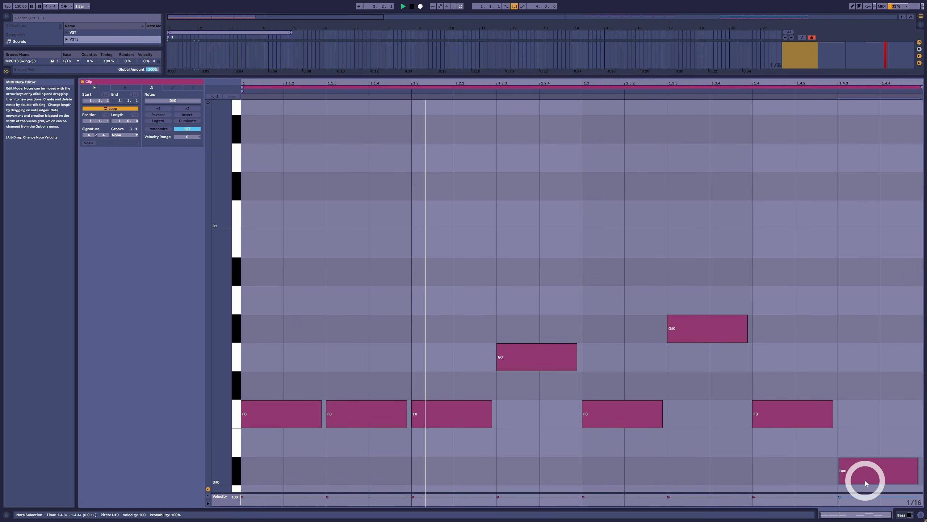
key(shift+Up)
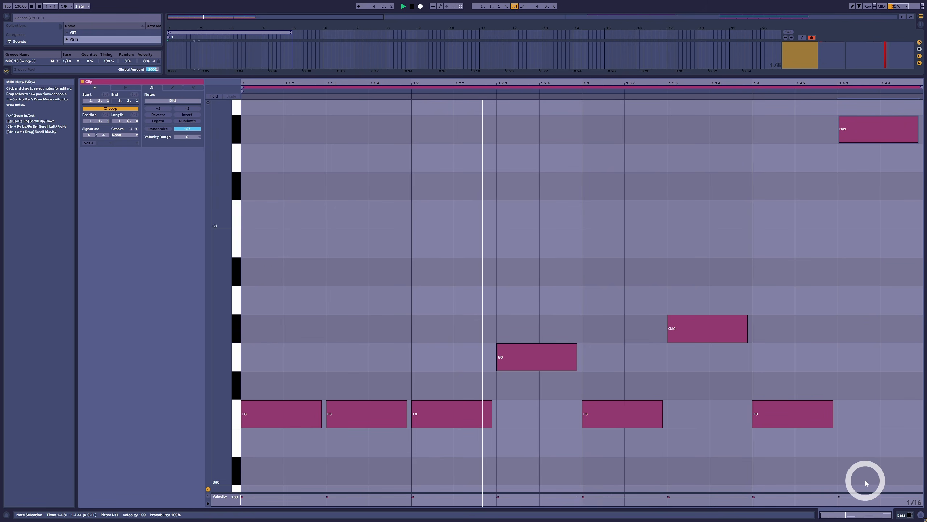
key(shift+Down)
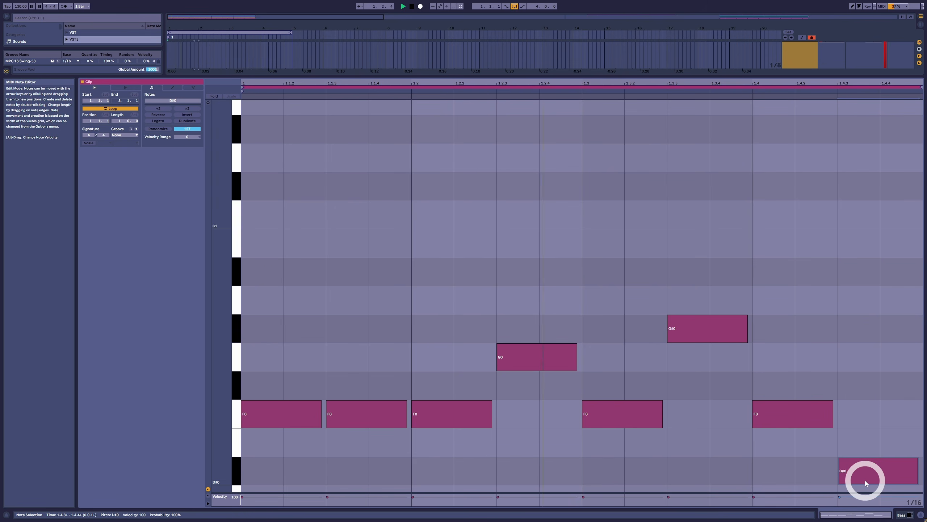
drag(871, 284, 234, 519)
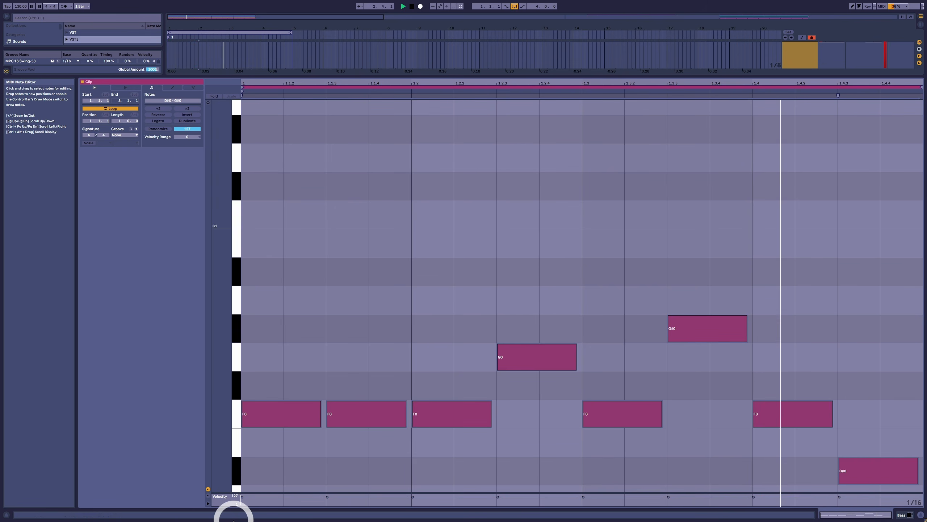
click(853, 481)
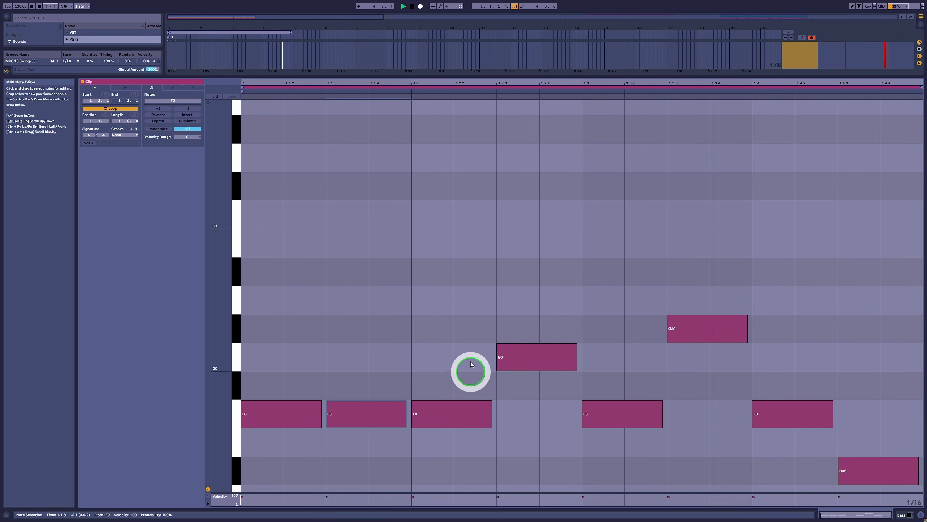
click(526, 356)
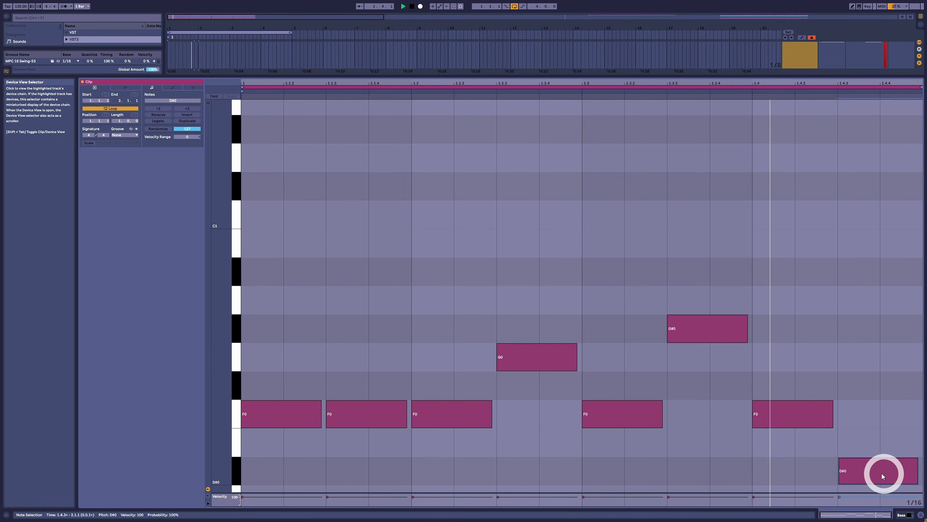
click(888, 380)
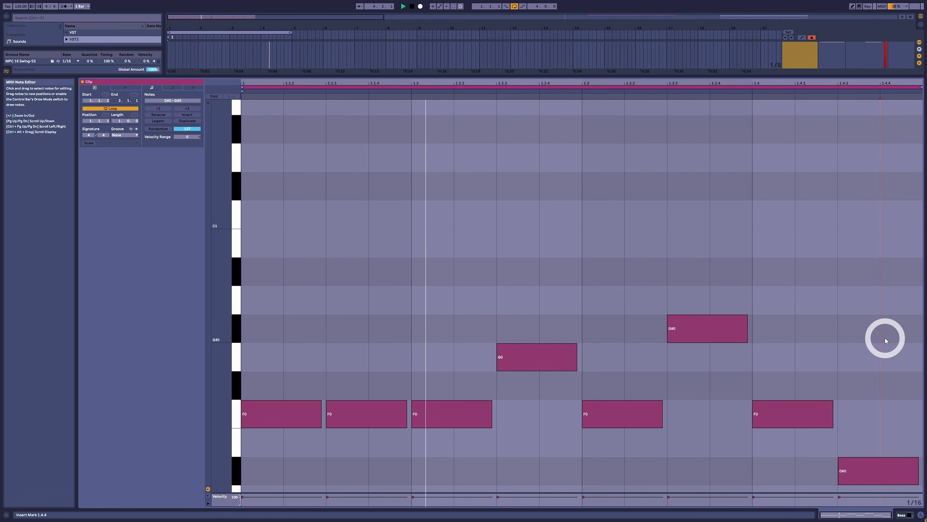
Step: Raise the last note, at 1.4.3, one semitone to E0
click(870, 473)
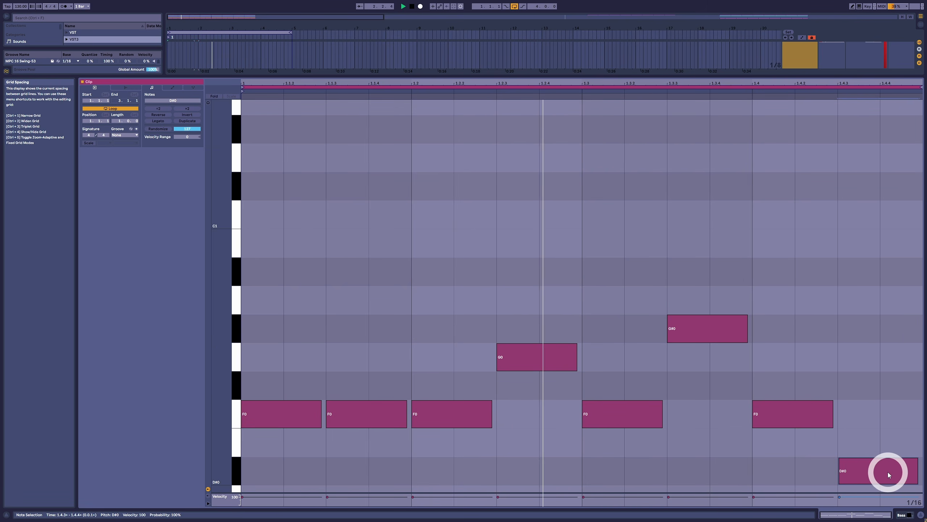
key(Up)
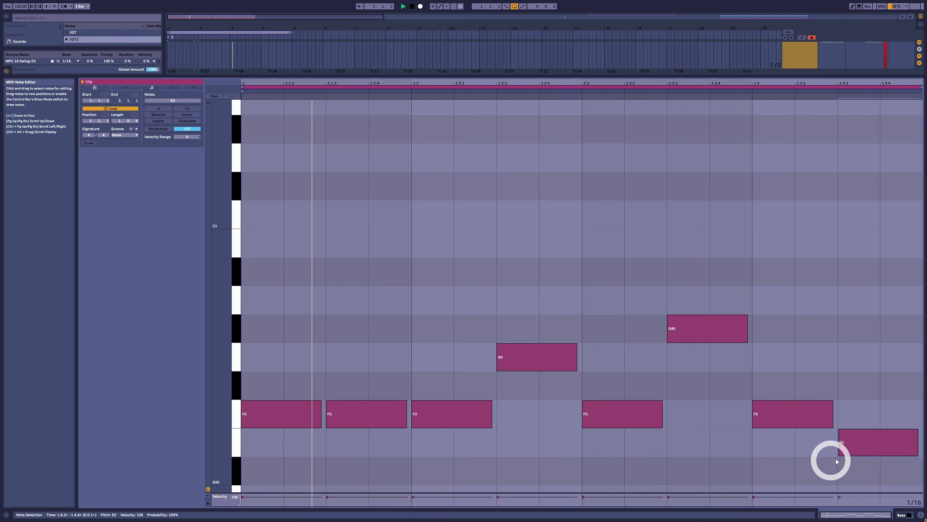
Step: Lower the last note, at 1.4.3, to D#0 and the note at 1.2.3 to F#0
drag(888, 363, 887, 487)
key(Down)
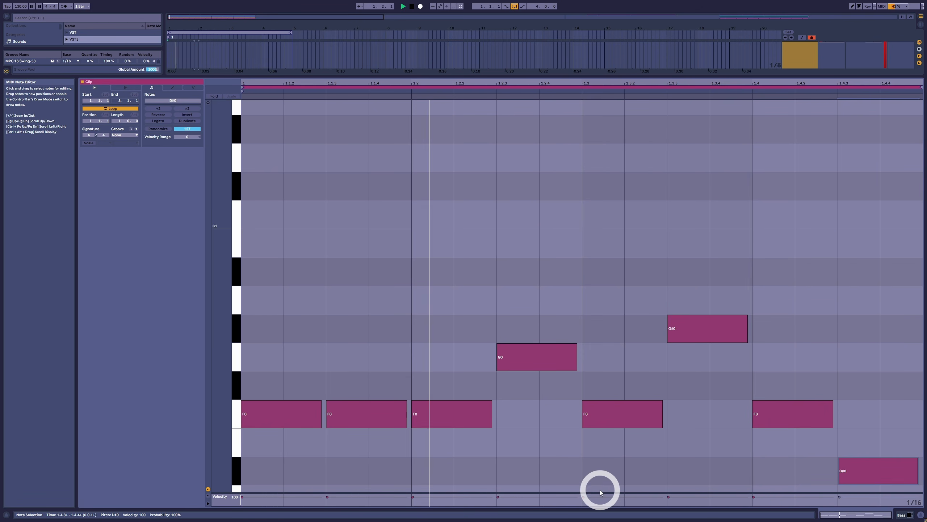
drag(555, 253, 534, 399)
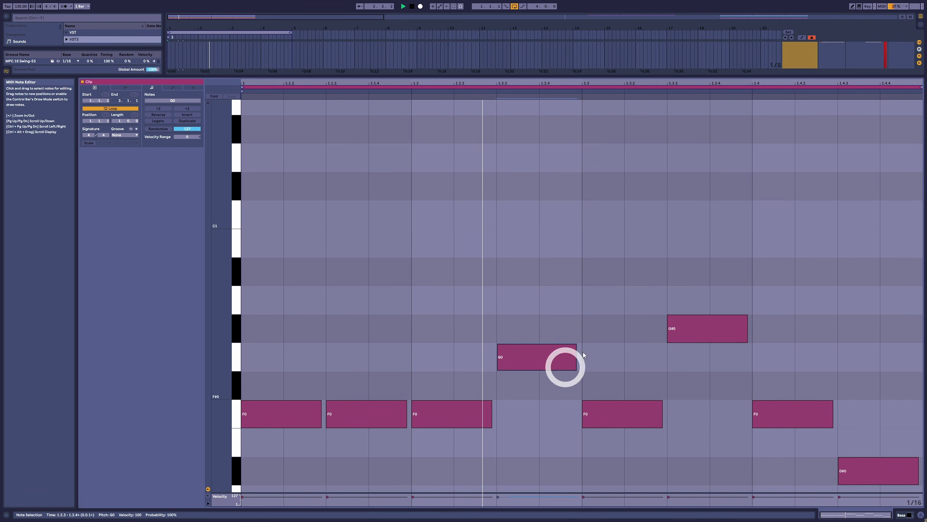
key(Down)
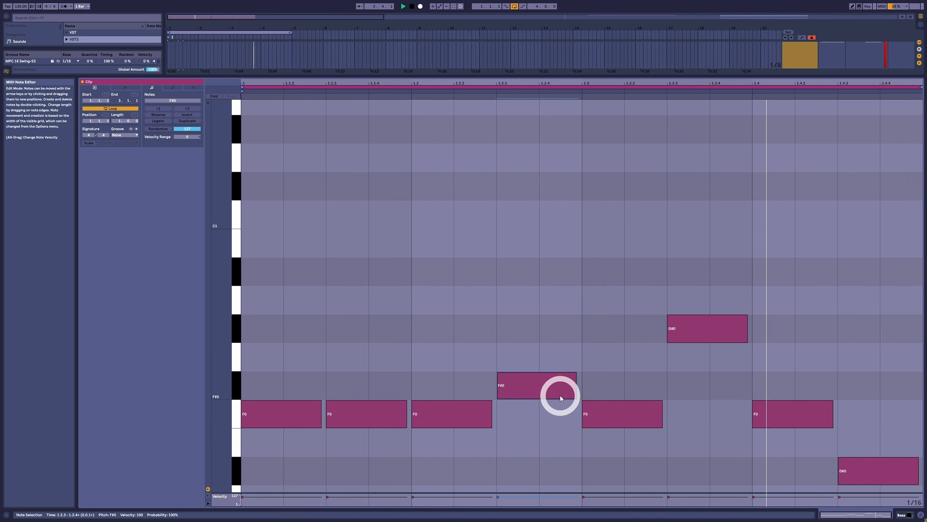
click(540, 370)
click(541, 373)
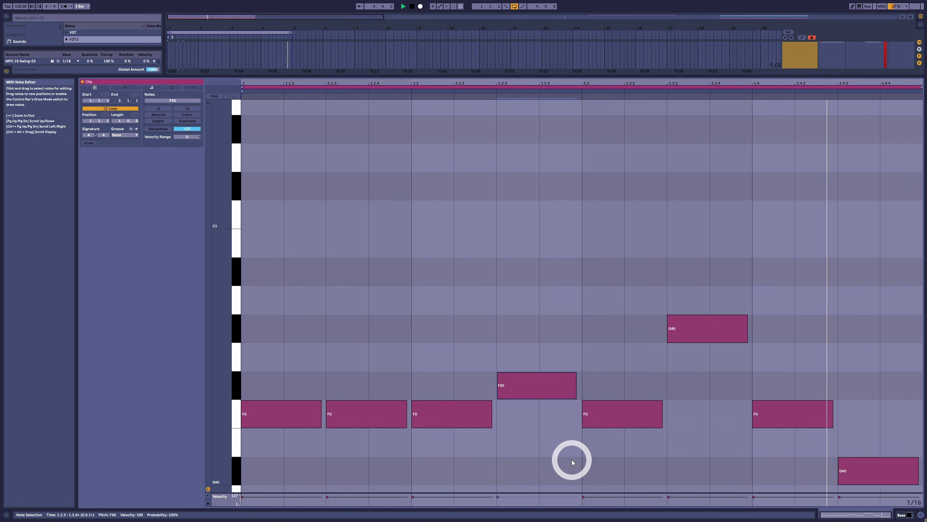
key(Up)
key(Down)
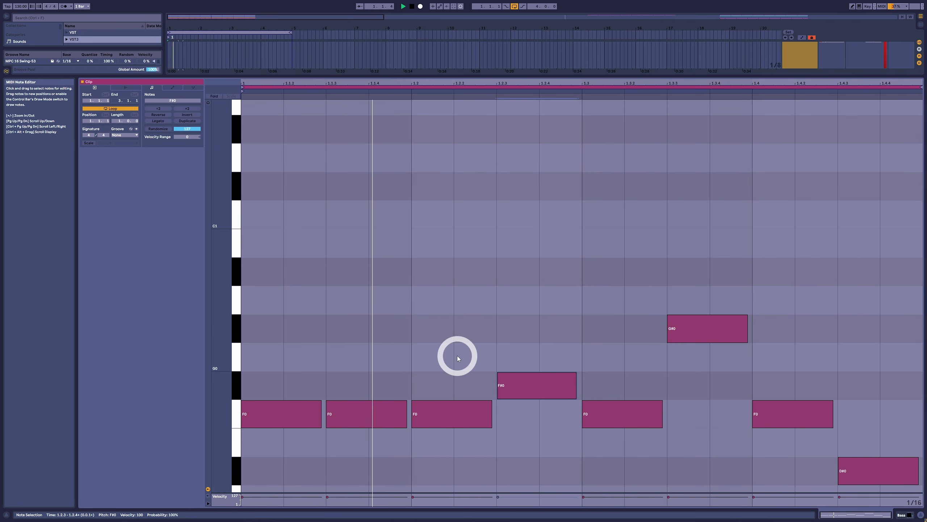
Step: Lower the note at 1.3.3 three semitones to F0
drag(276, 292, 923, 479)
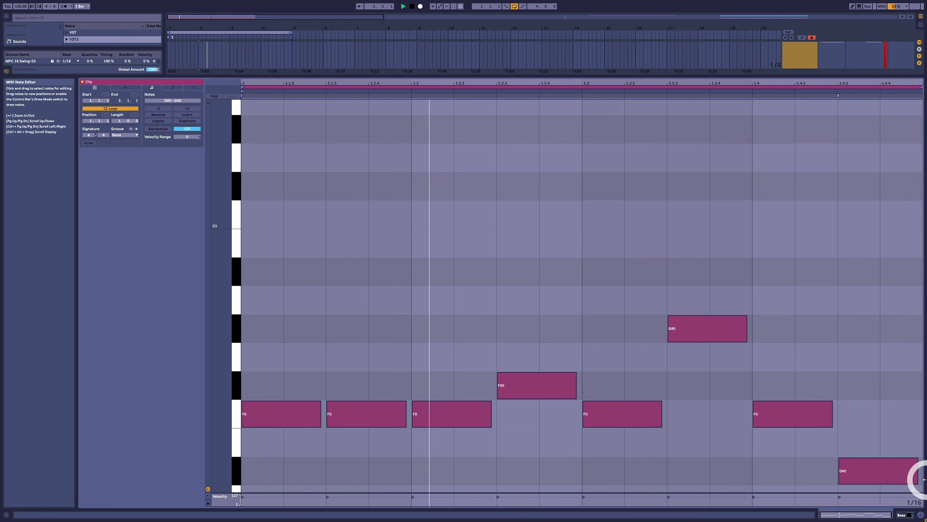
click(717, 466)
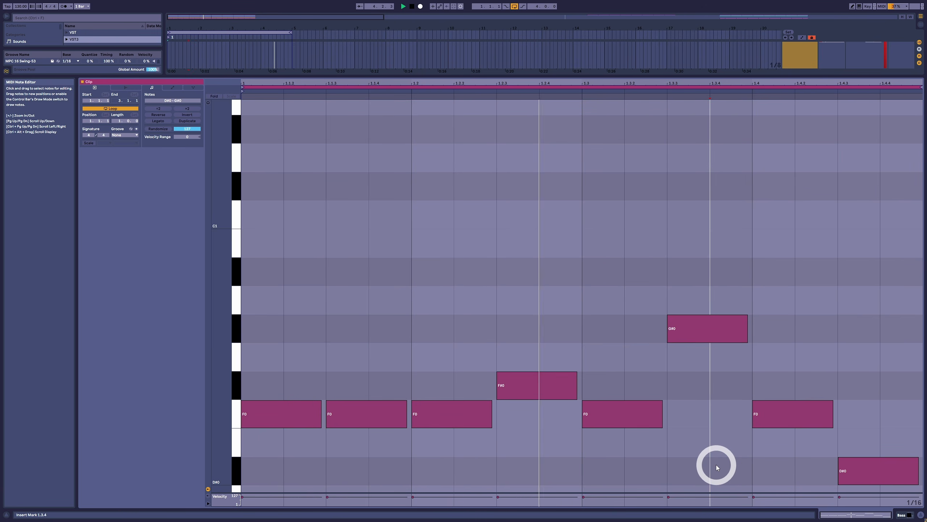
click(722, 328)
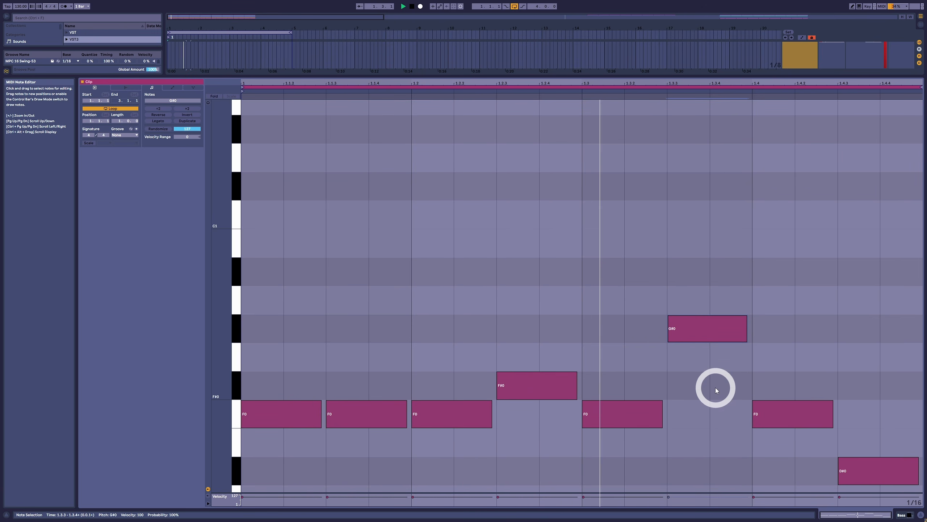
key(Down)
key(Down)
key(Down)
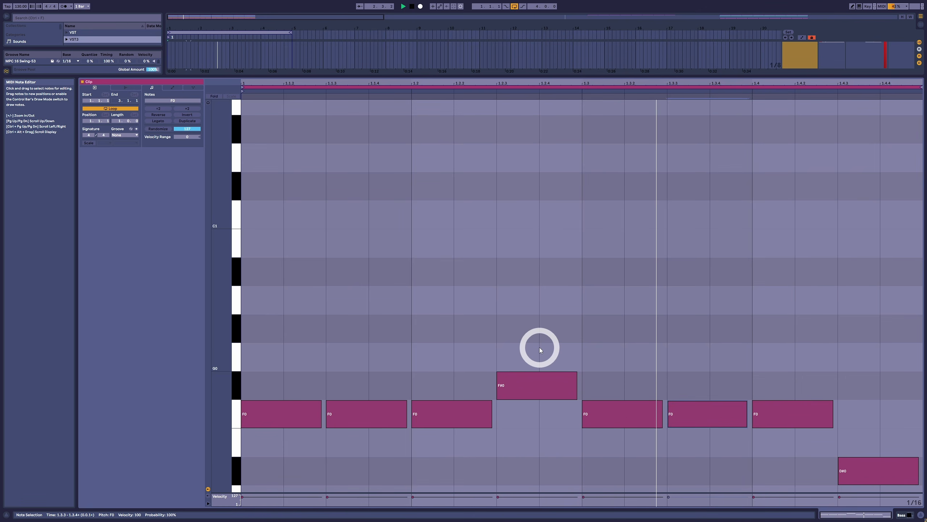
Step: Lower the note at 1.2.3 one semitone to F0, trying it once more at F#0 for comparison
click(539, 384)
key(Down)
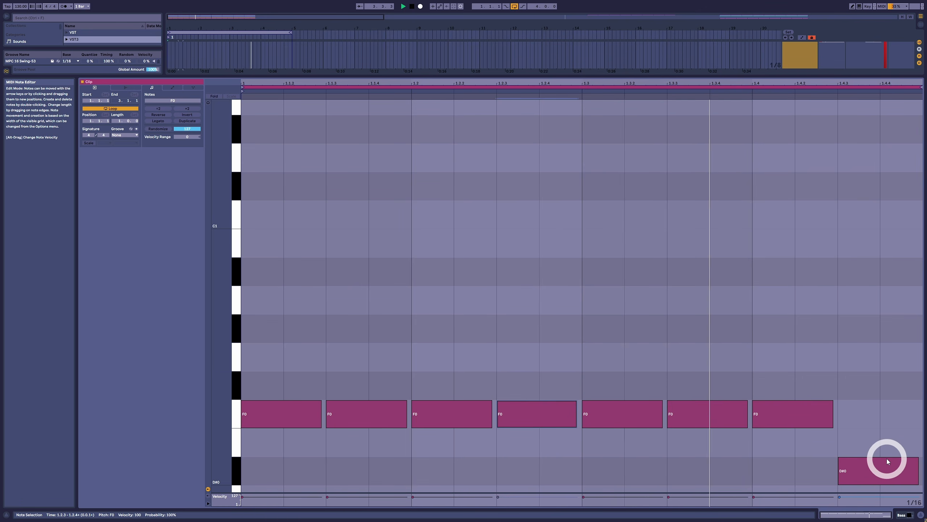
key(Up)
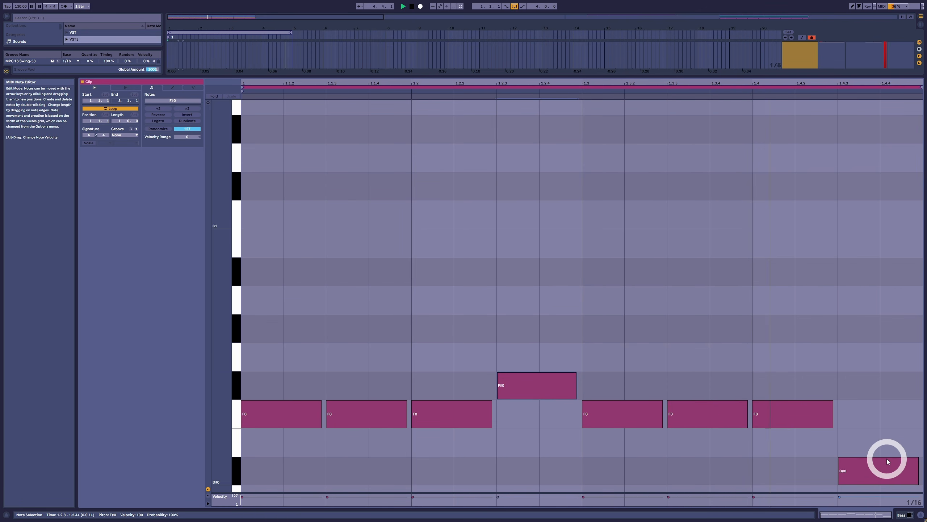
key(Down)
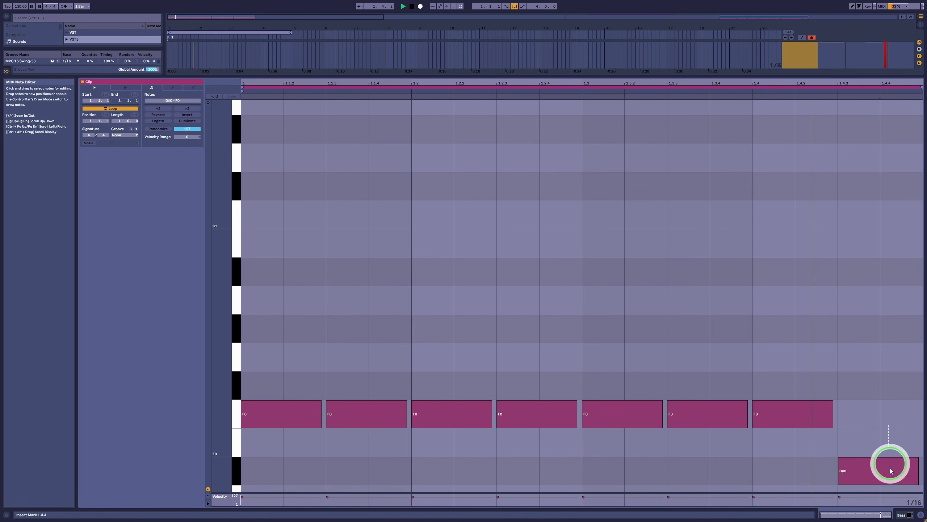
Step: Raise the last note, at 1.4.3, two semitones to F0
click(891, 469)
key(Up)
key(Up)
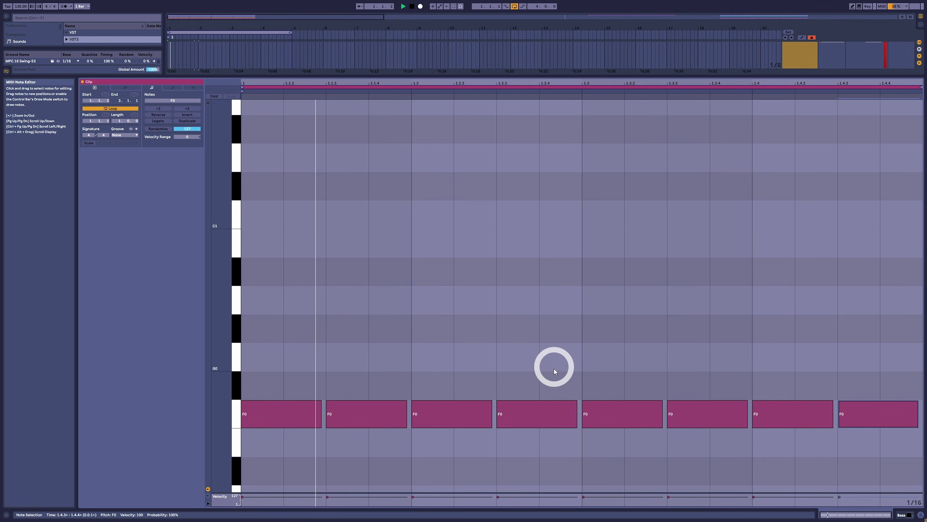
Step: Raise the note at 1.3.3 eight semitones to C#1
drag(733, 367, 735, 474)
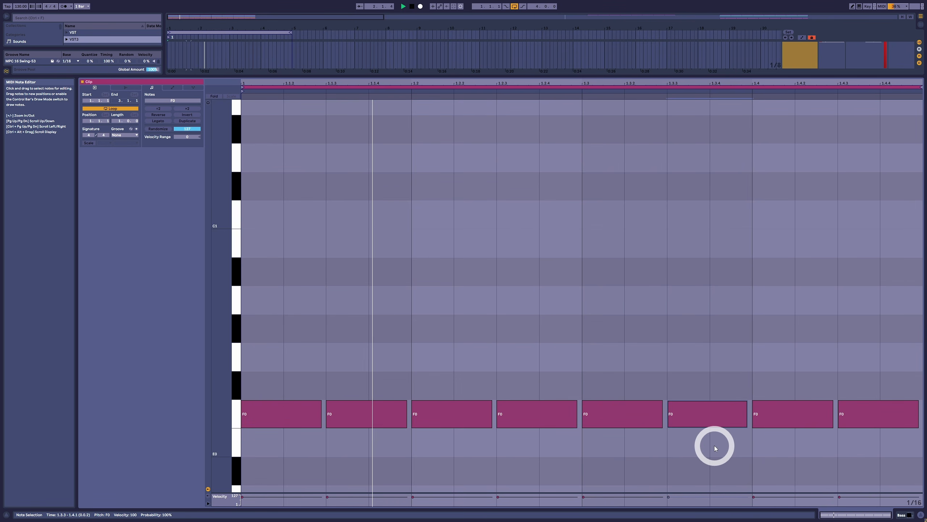
key(Up)
key(Up)
key(Up)
key(Up)
key(Up)
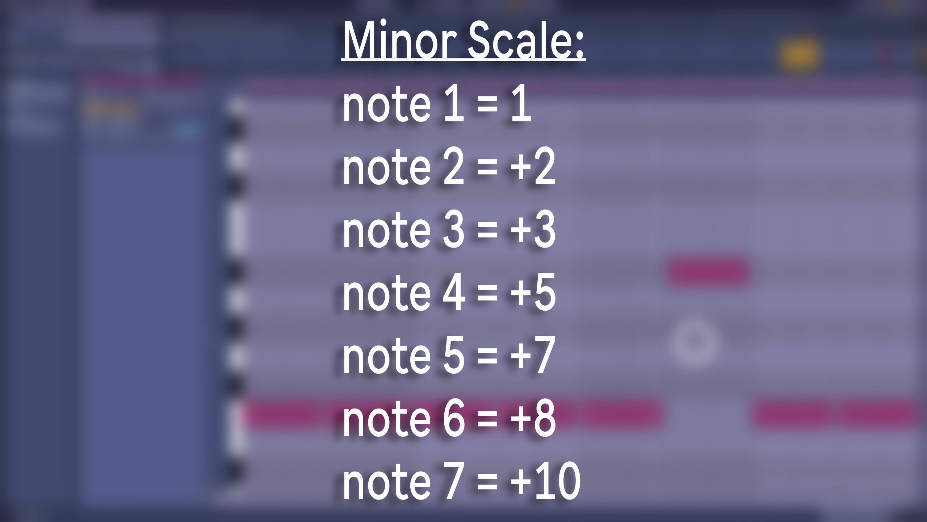
key(Up)
key(Up)
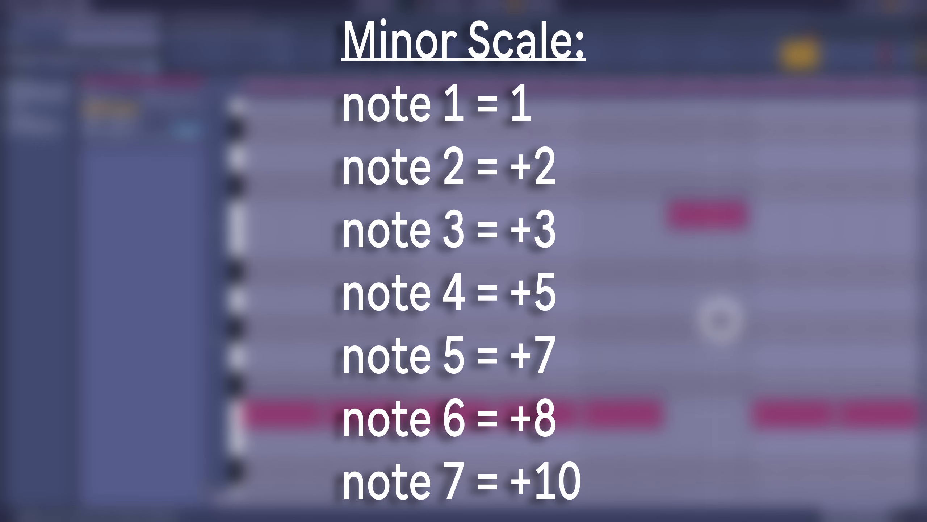
key(Up)
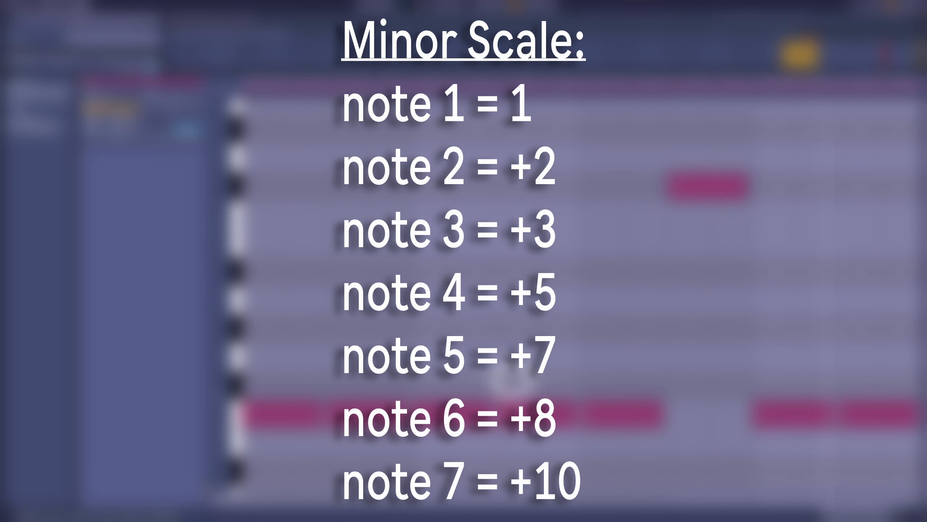
Step: Return the notes at 1.2.3 and 1.3.3 to the F0 root
click(513, 383)
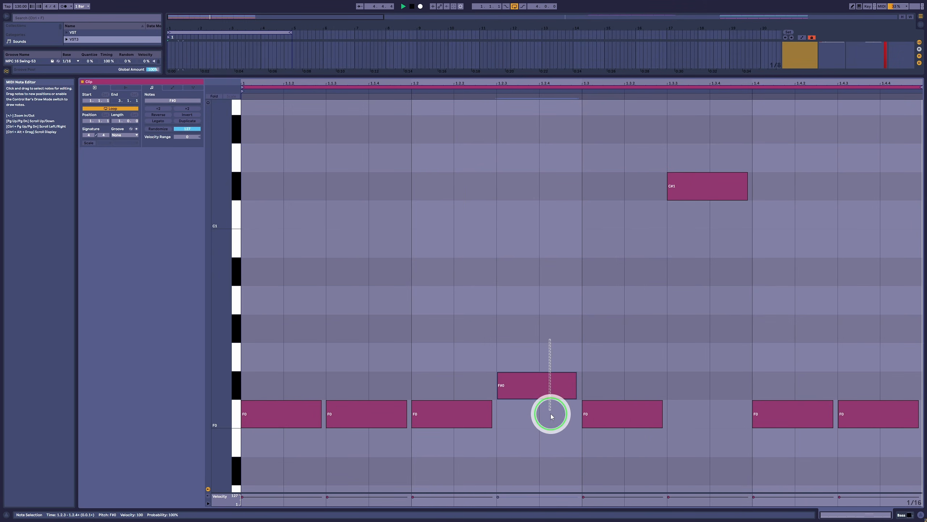
key(Down)
click(730, 185)
key(Down)
key(Down)
key(Down)
key(Down)
key(Down)
key(Down)
key(Down)
key(Down)
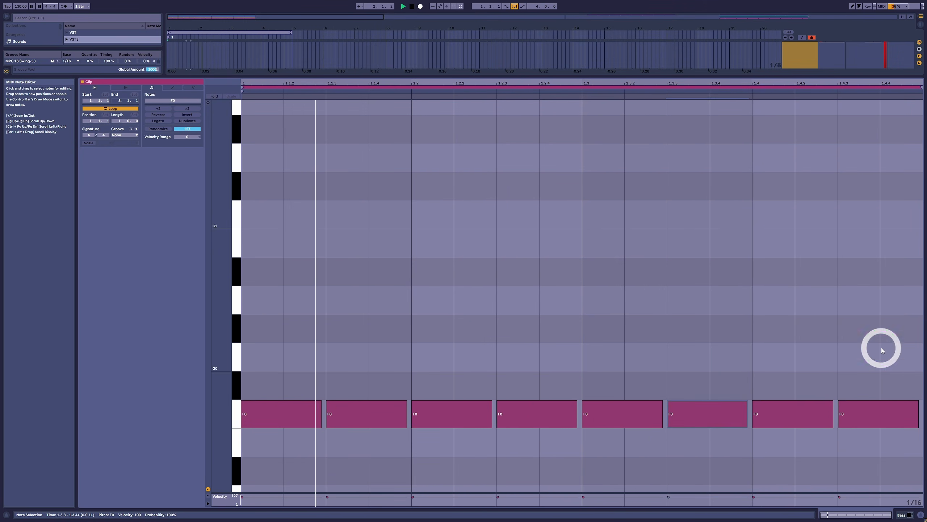
Step: Transpose all the clip's notes up four semitones to A0
drag(881, 348, 152, 481)
key(Up)
key(Up)
key(Up)
key(Up)
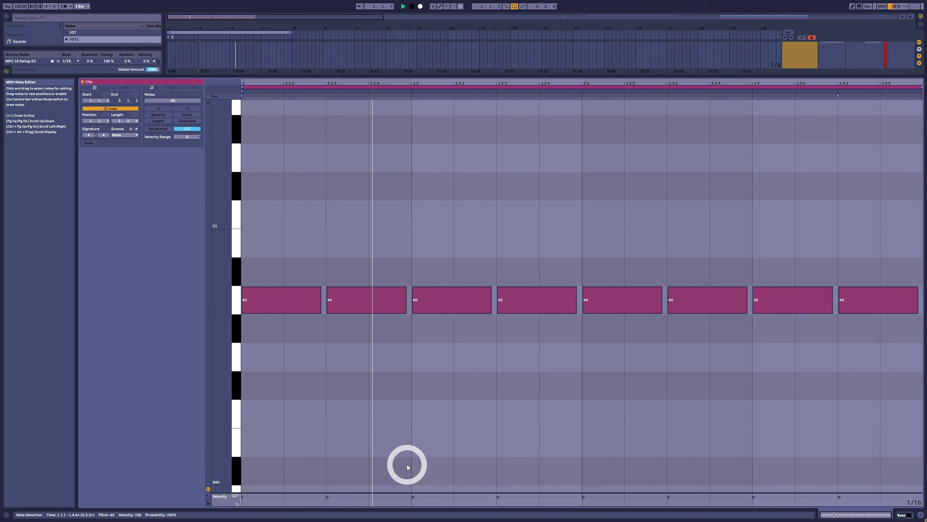
Step: Raise the note at 1.1.3 two semitones to B0 and the note at 1.2.1 three semitones to C1
scroll(504, 425, up, 5)
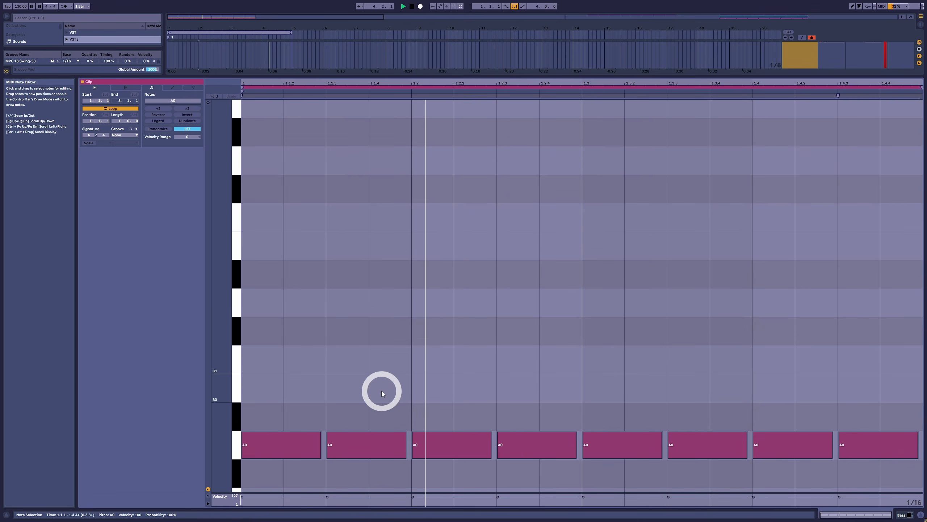
drag(381, 391, 394, 478)
key(Up)
key(Up)
drag(455, 402, 499, 474)
key(Up)
key(Up)
key(Up)
Step: Raise the note at 1.2.3 five semitones to D1
drag(544, 417, 551, 495)
key(Up)
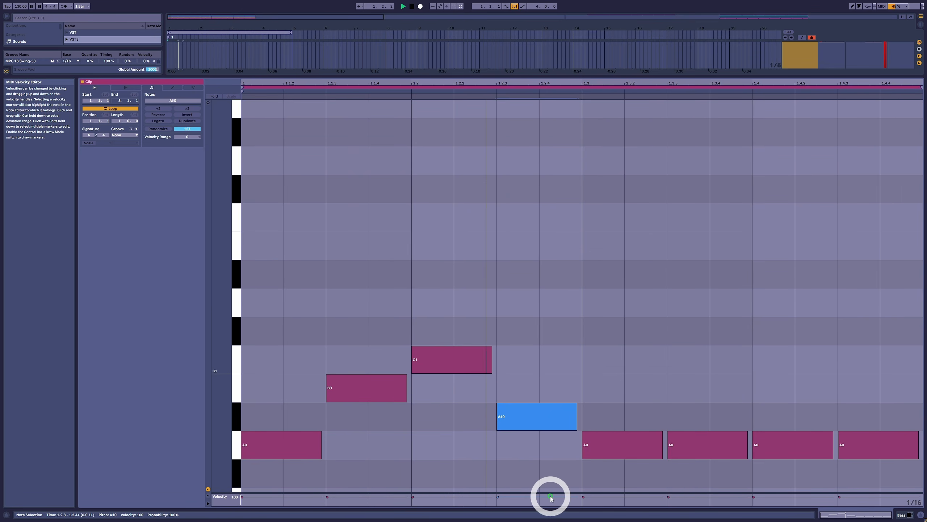
key(Up)
key(Up)
key(Up)
key(Up)
Step: Raise the note at 1.3.1 seven semitones to E1
drag(618, 400, 634, 491)
key(Up)
key(Up)
key(Up)
key(Up)
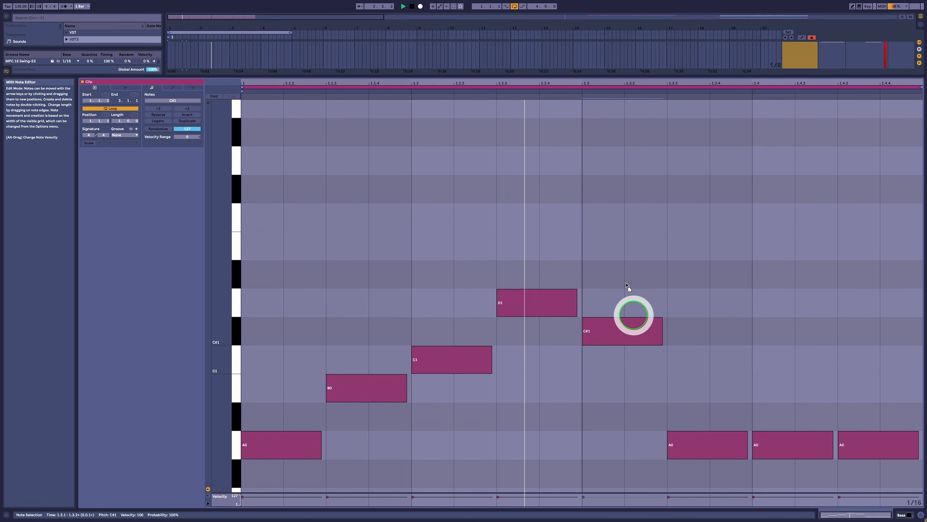
key(Up)
key(Up)
key(Up)
Step: Raise the note at 1.3.3 to F1 and the note at 1.4.1 to G1
drag(724, 368, 711, 209)
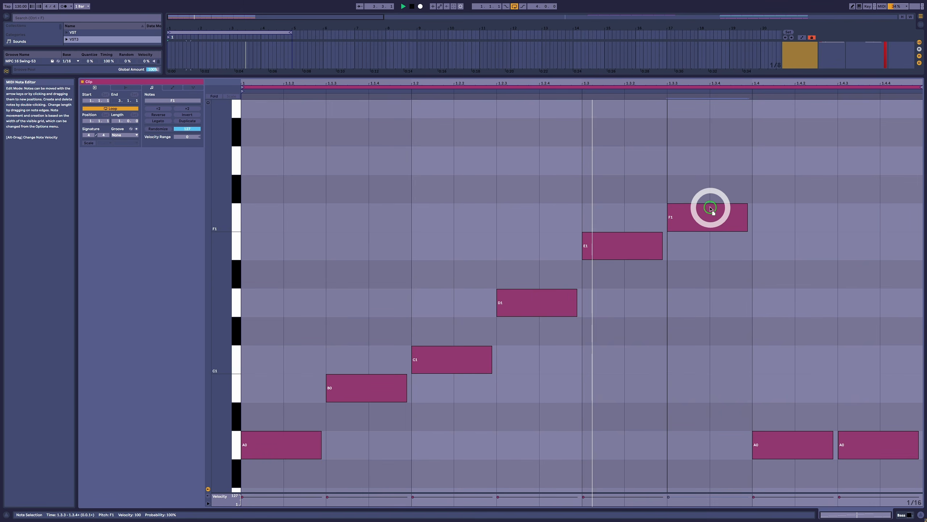
drag(787, 449, 784, 170)
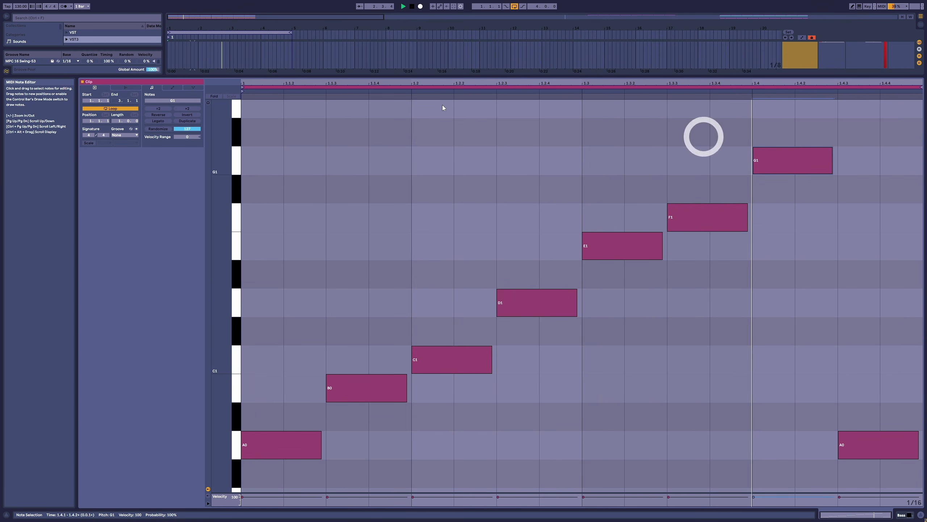
Step: Raise the note at 1.4.1 one semitone to G#1
click(685, 387)
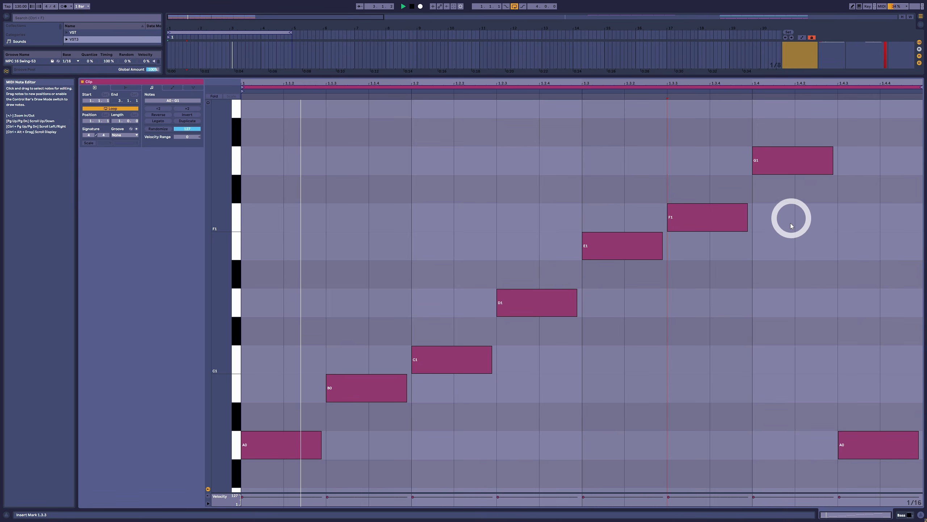
click(798, 161)
key(Up)
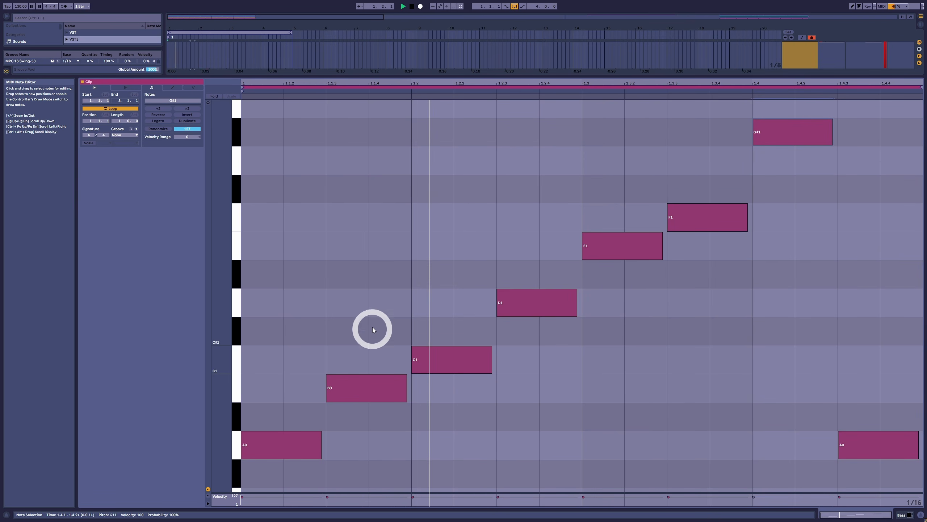
Step: Lower the note at 1.1.3 to A#0 and the note at 1.4.1 to G1
drag(374, 340, 356, 407)
key(Down)
click(801, 134)
key(Down)
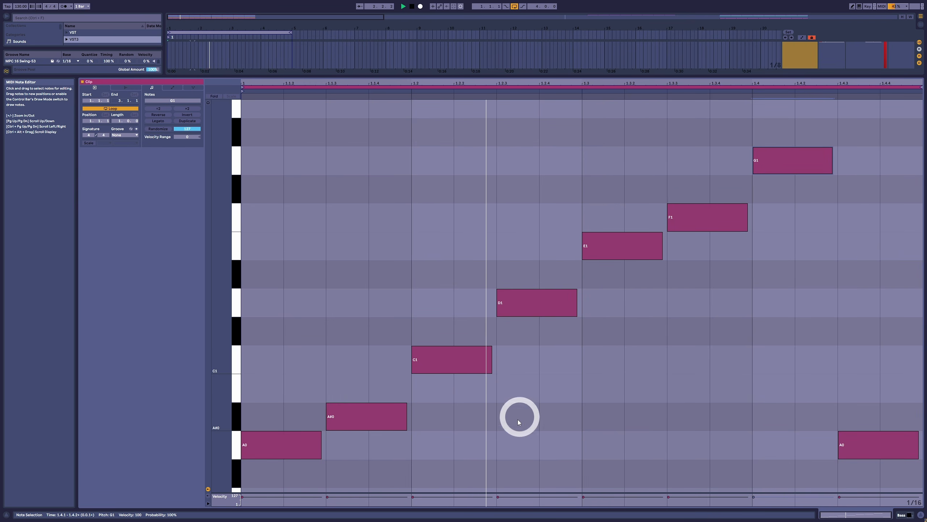
click(910, 130)
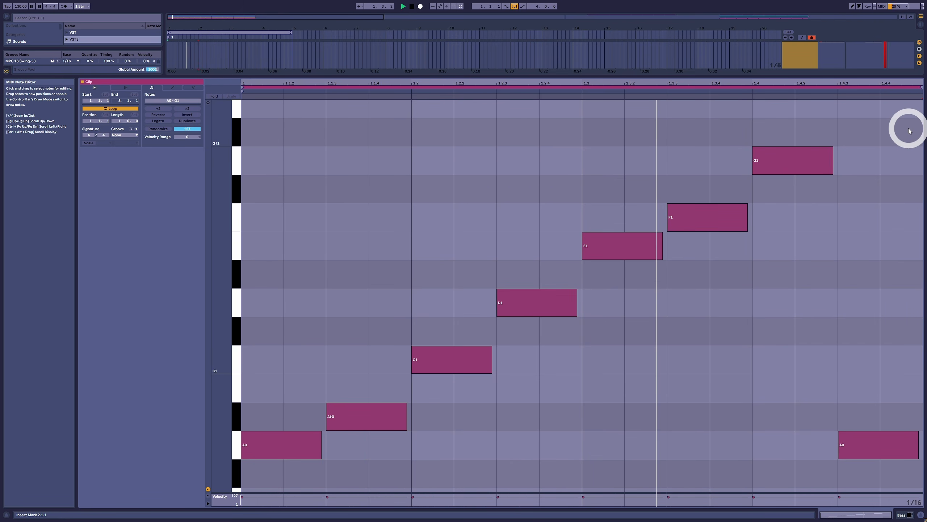
Step: Transpose all the clip's notes down three semitones so the scale starts on F#0
drag(909, 129, 238, 482)
scroll(294, 417, down, 1)
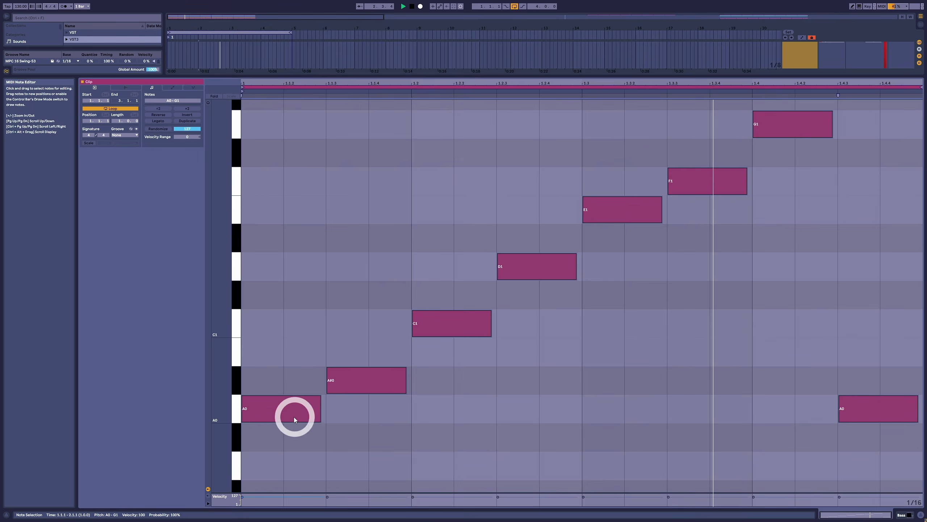
scroll(294, 417, down, 3)
mouse_move(269, 305)
mouse_down()
mouse_move(296, 304)
mouse_move(265, 306)
mouse_up()
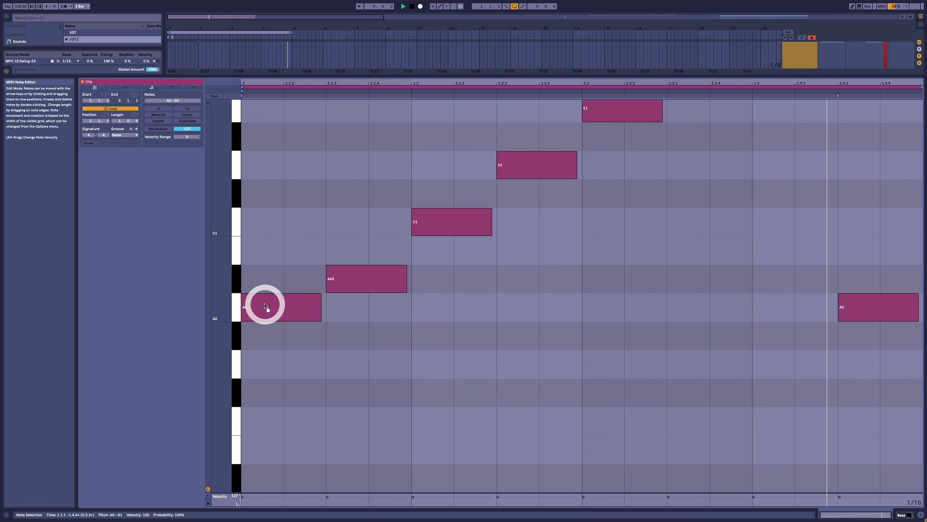
drag(265, 306, 263, 390)
scroll(309, 424, up, 2)
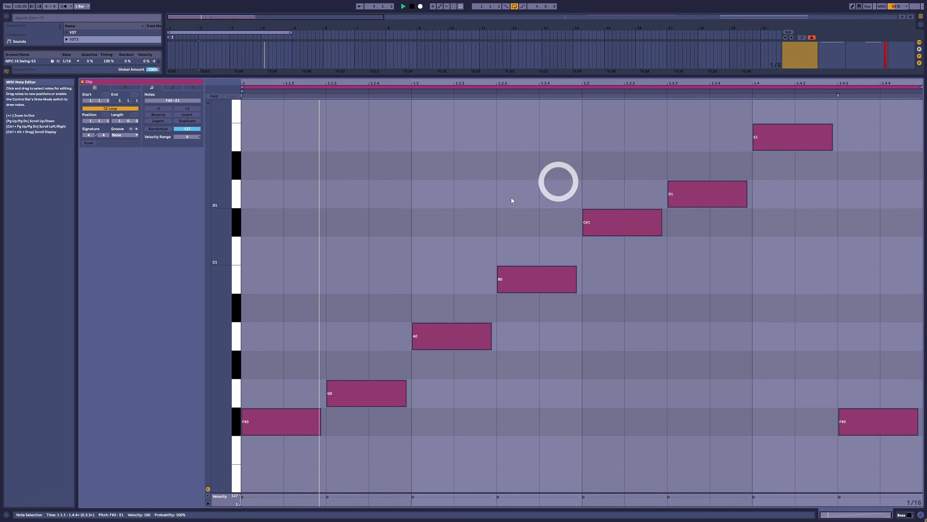
Step: Lower the notes at 1.3.1 and 1.4.1 to the F#0 root
click(294, 411)
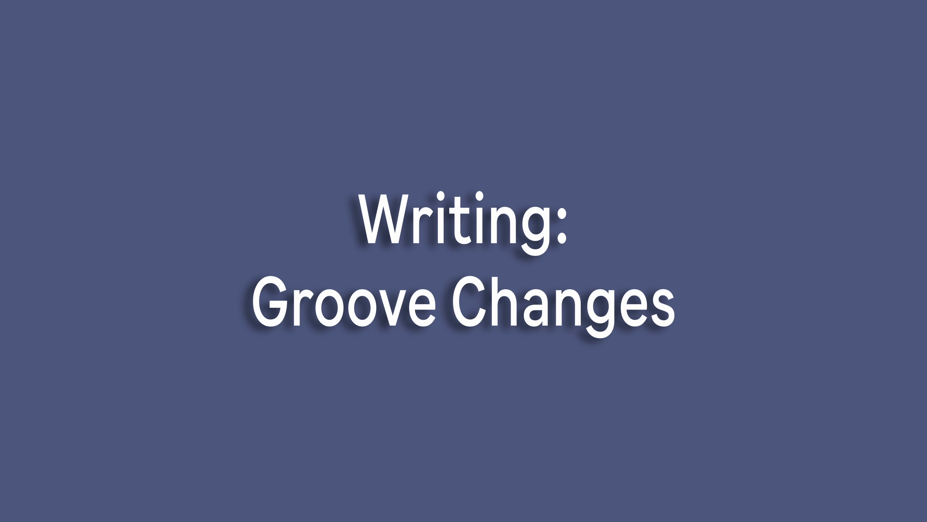
drag(620, 228, 663, 403)
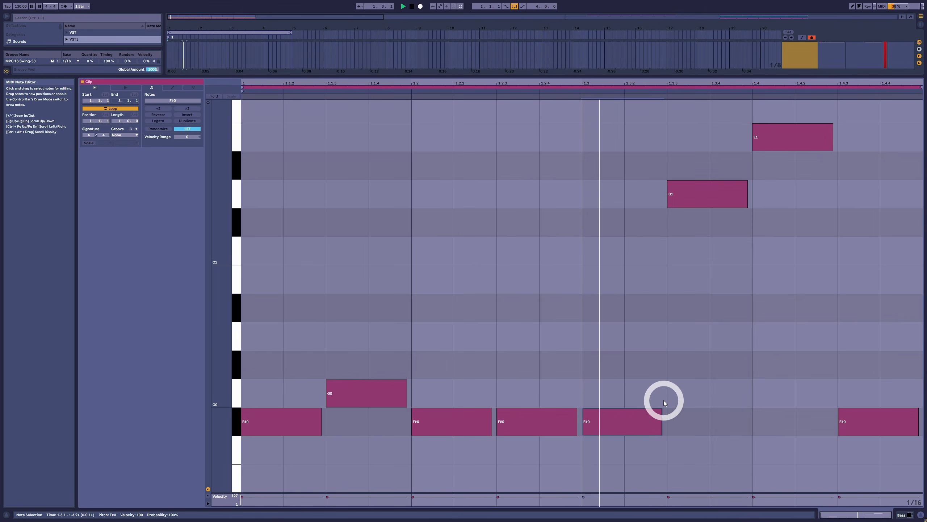
drag(790, 143, 795, 419)
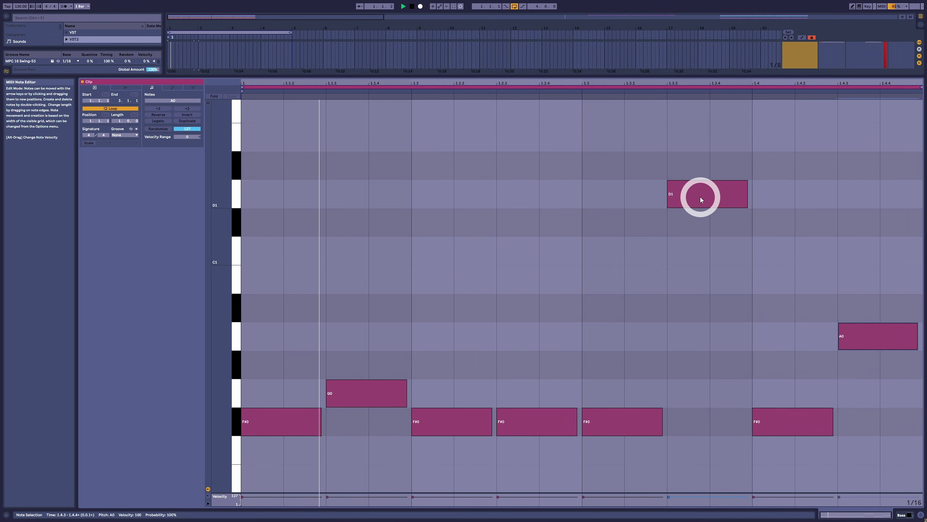
Step: Lower the D1 note at 1.3.3 to G0 and split it into two short notes at 1.3.3 and 1.3.4
drag(700, 197, 744, 399)
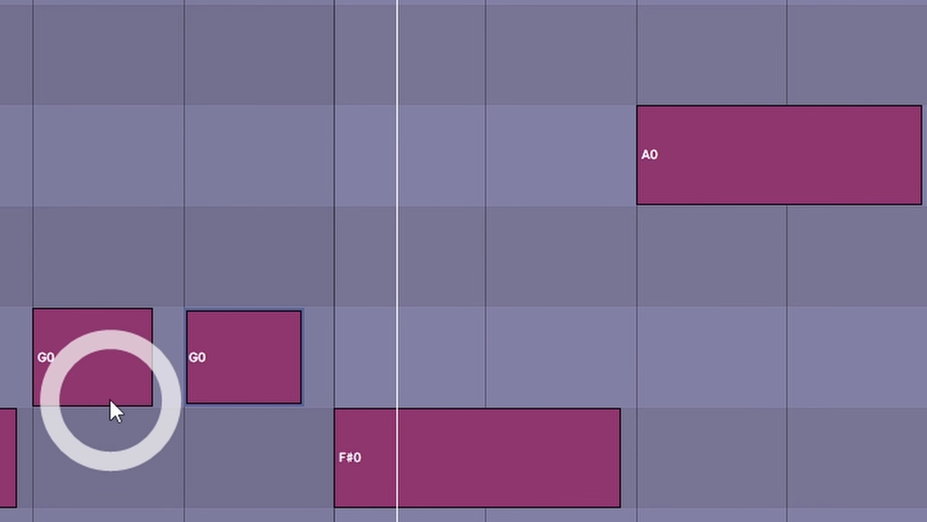
click(446, 318)
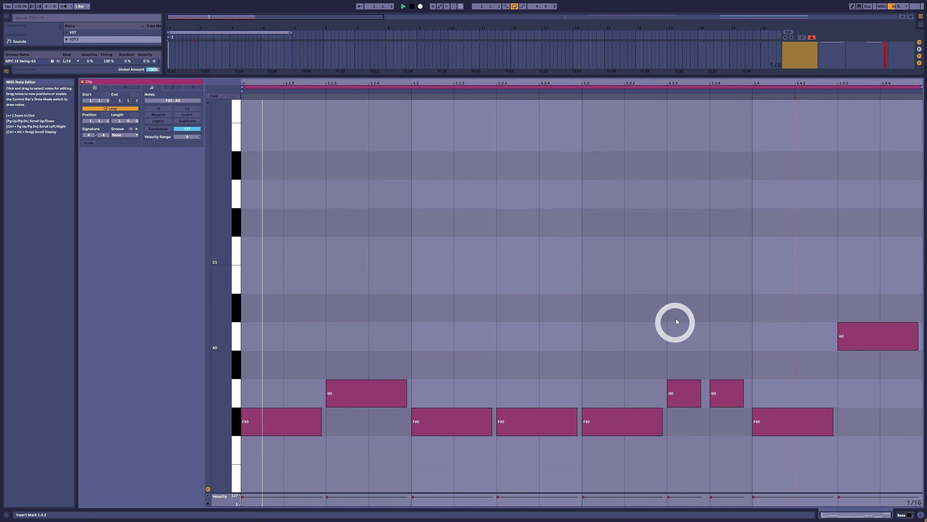
Step: Try deactivating the first short G0 note at 1.3.3, and reactivate it
drag(677, 319, 678, 432)
key(0)
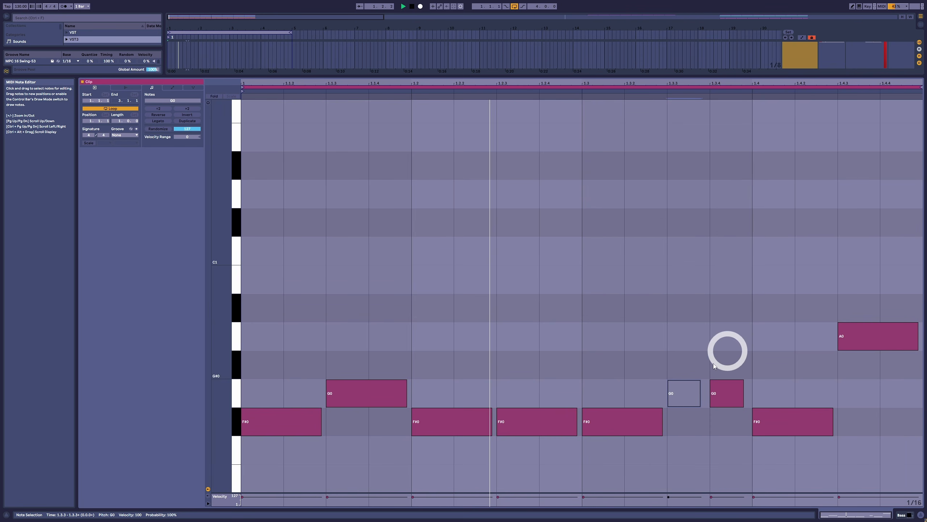
drag(758, 324, 731, 440)
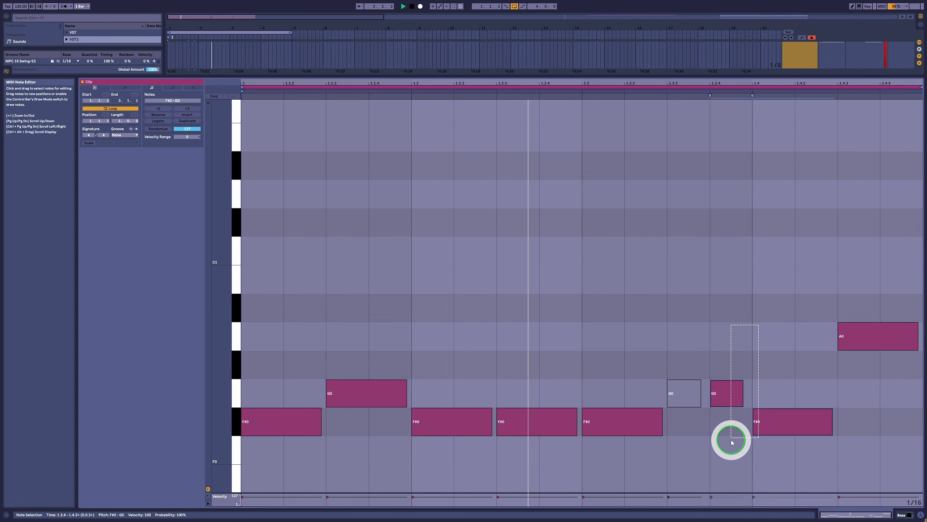
drag(726, 342, 732, 430)
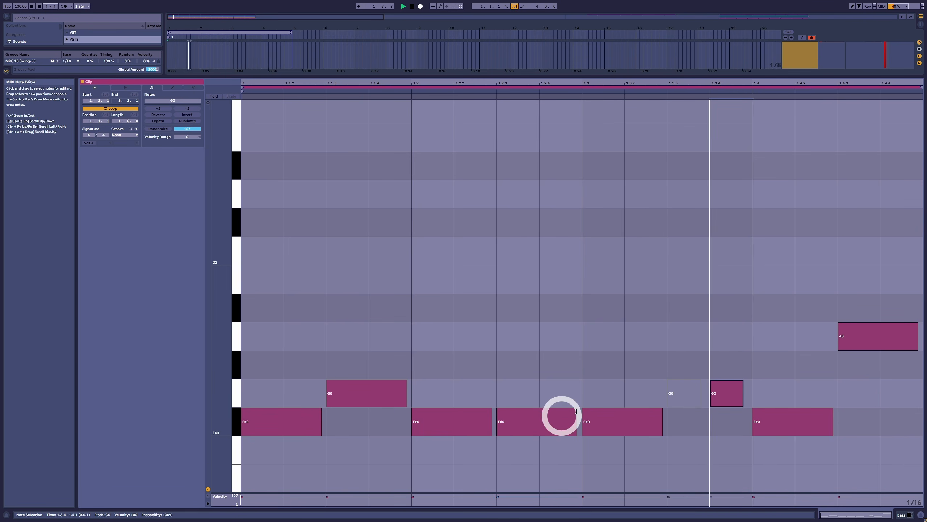
click(680, 400)
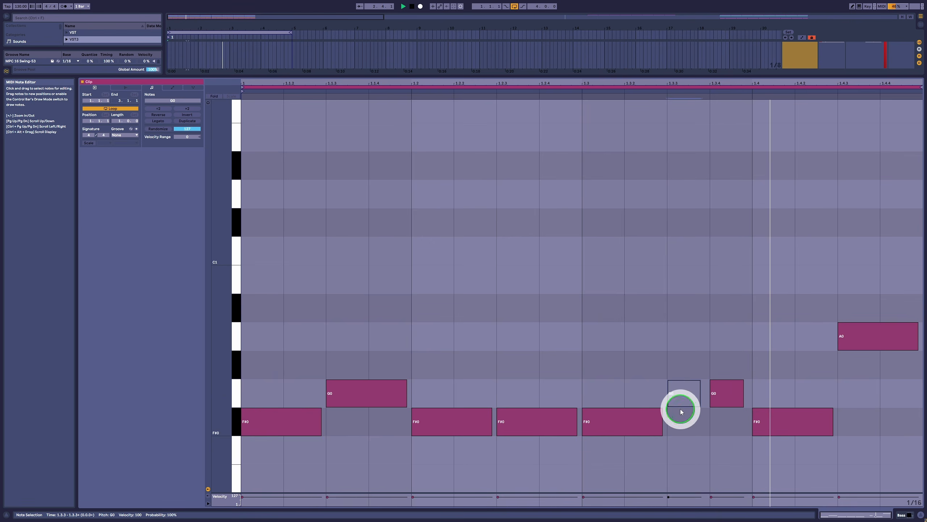
Step: Trim the start of the F#0 note at 1.2.3 to 1.2.4, and lower the last note at 1.4.3 to F#0
click(500, 420)
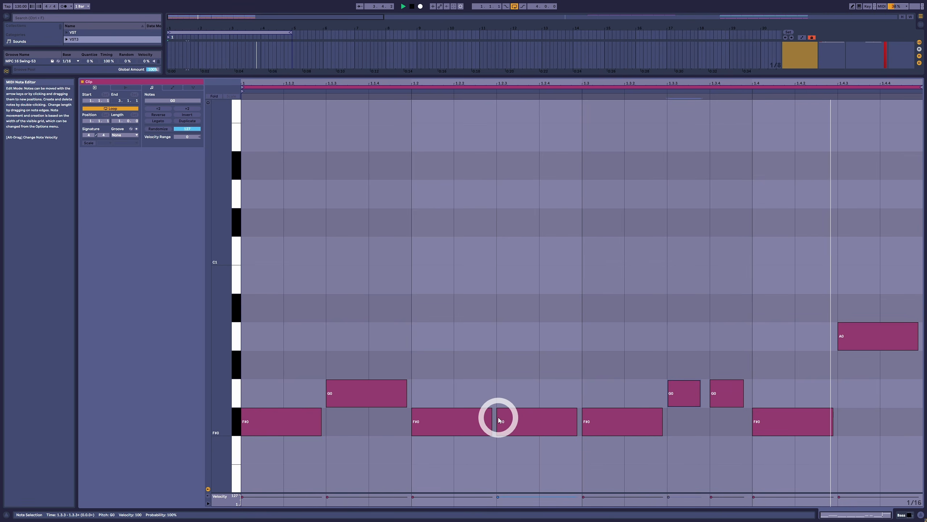
drag(497, 416, 541, 416)
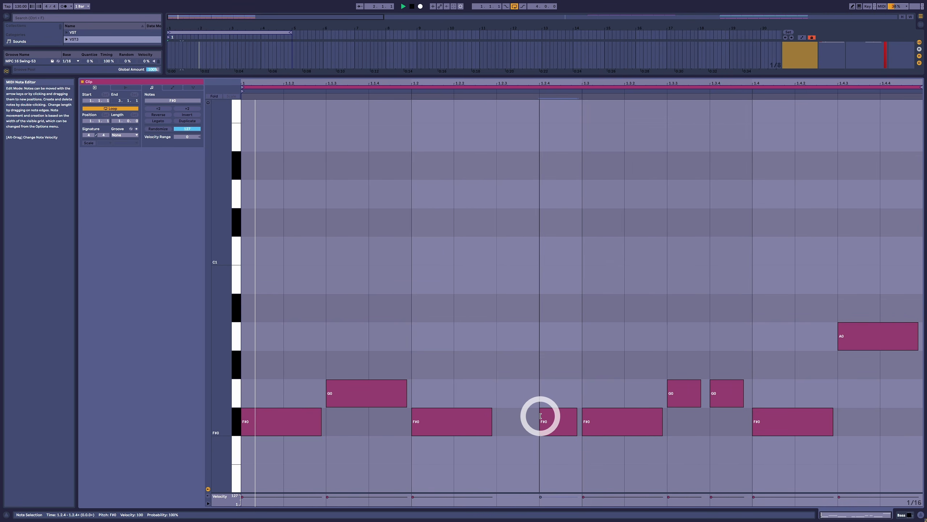
click(852, 343)
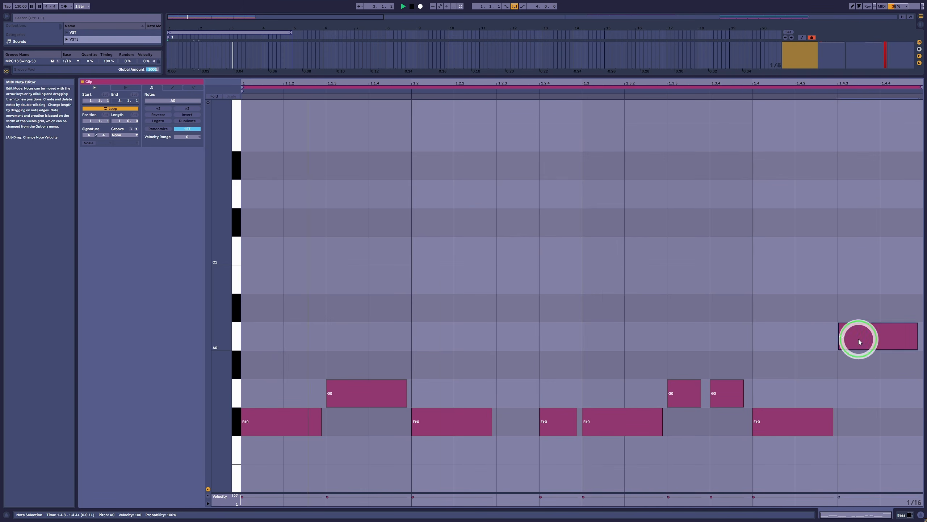
drag(859, 341, 850, 427)
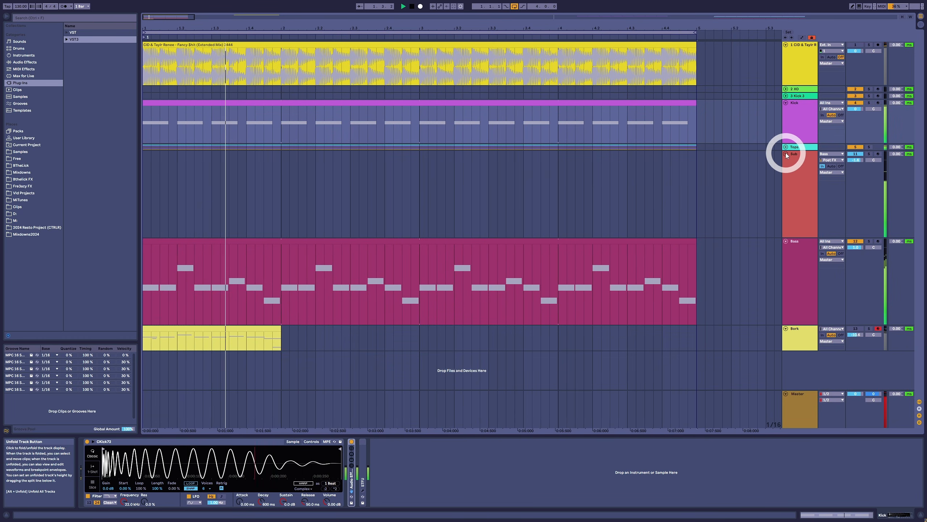
click(802, 113)
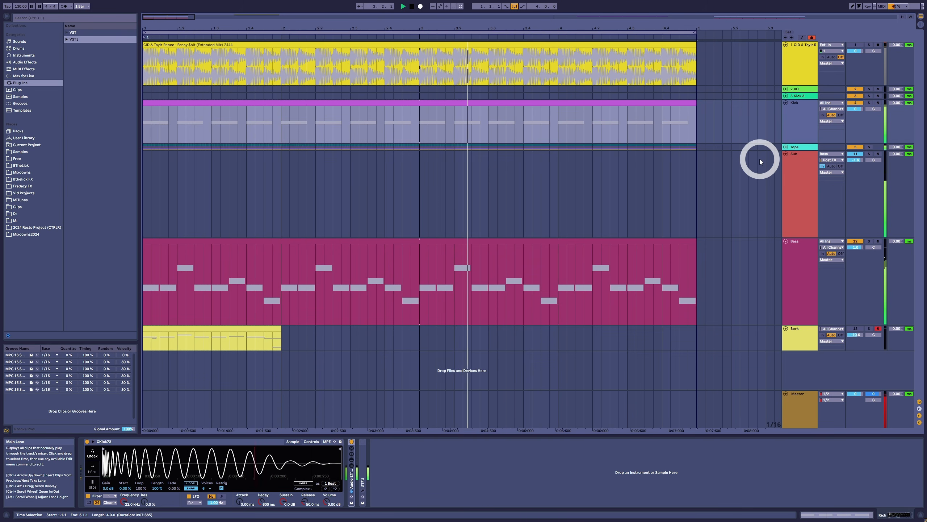
click(624, 46)
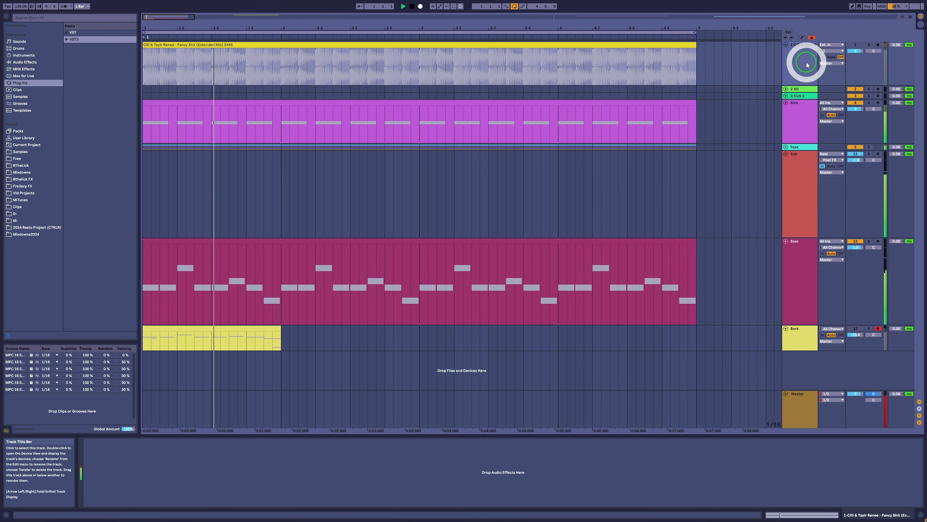
drag(752, 63, 146, 70)
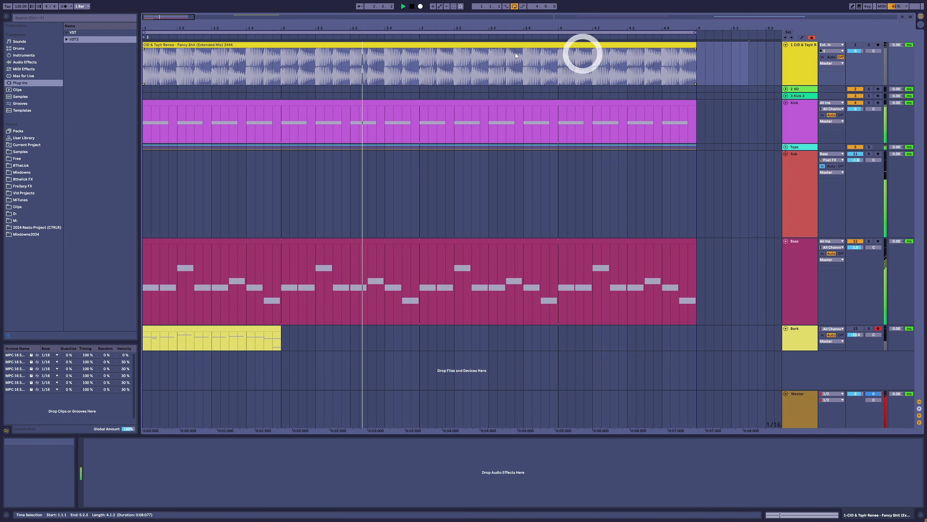
click(791, 58)
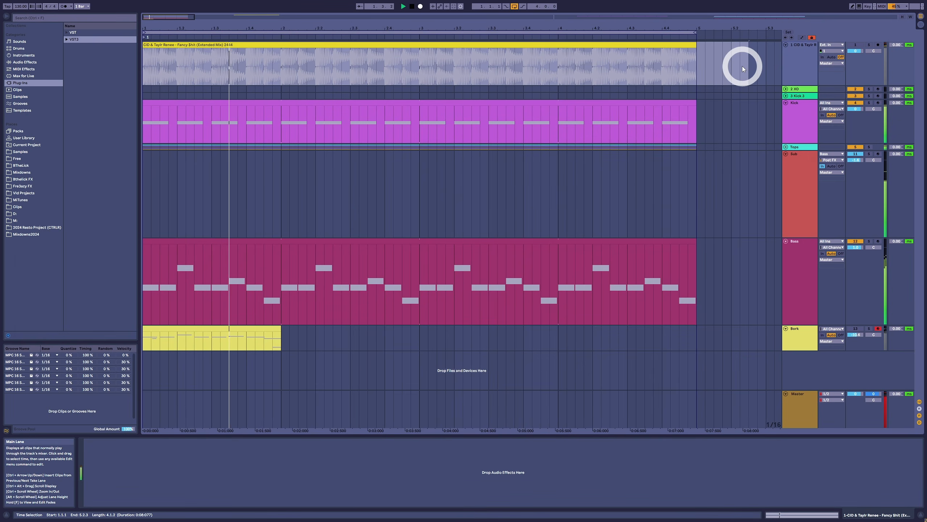
click(742, 66)
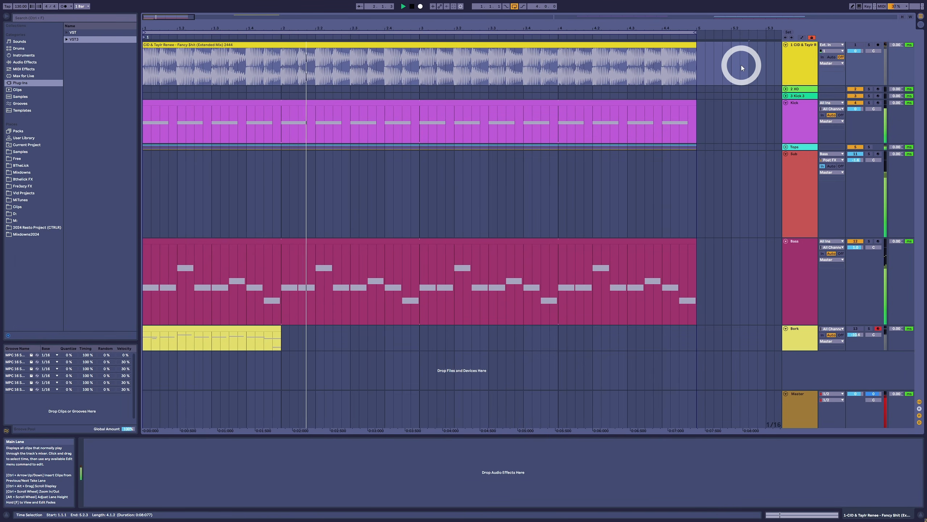
click(686, 47)
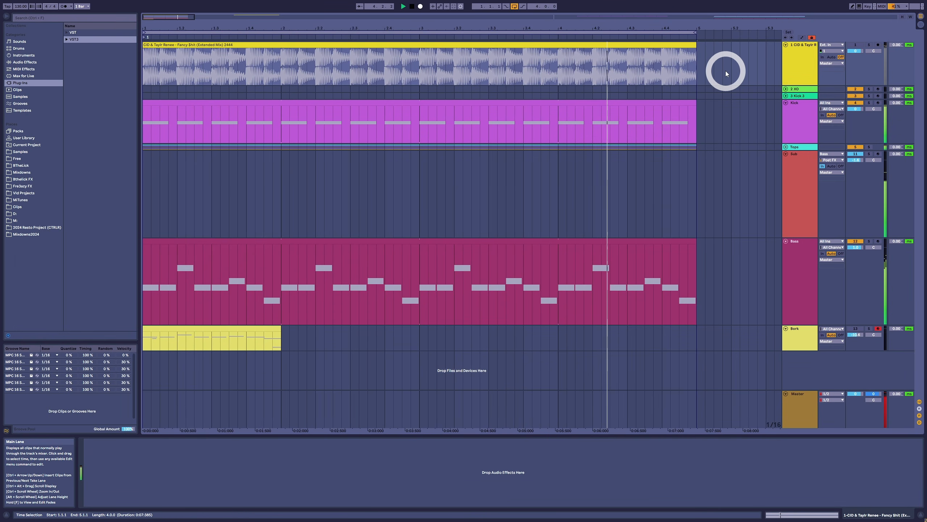
drag(730, 71, 51, 54)
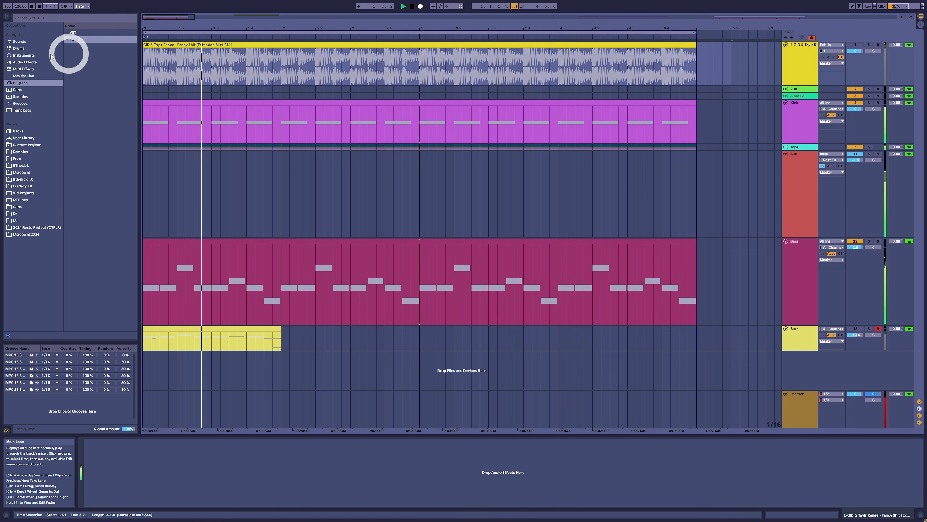
click(655, 105)
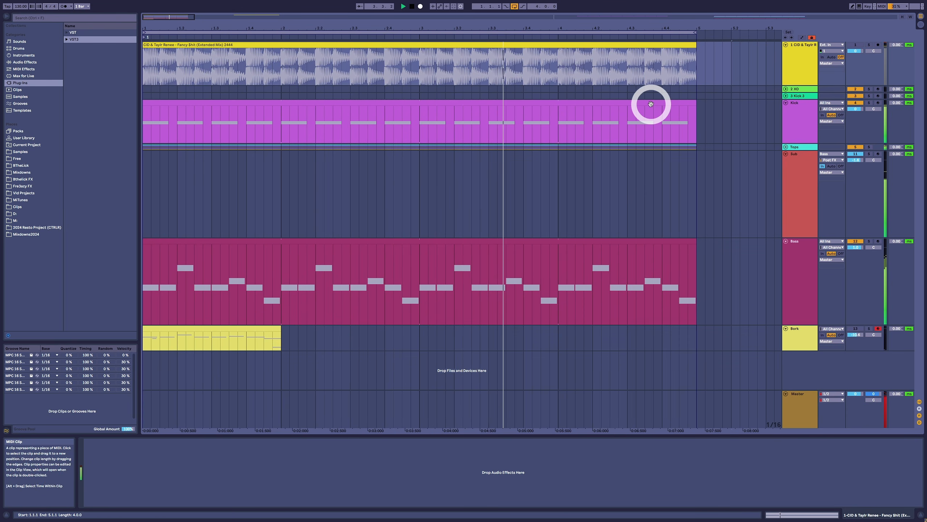
click(713, 76)
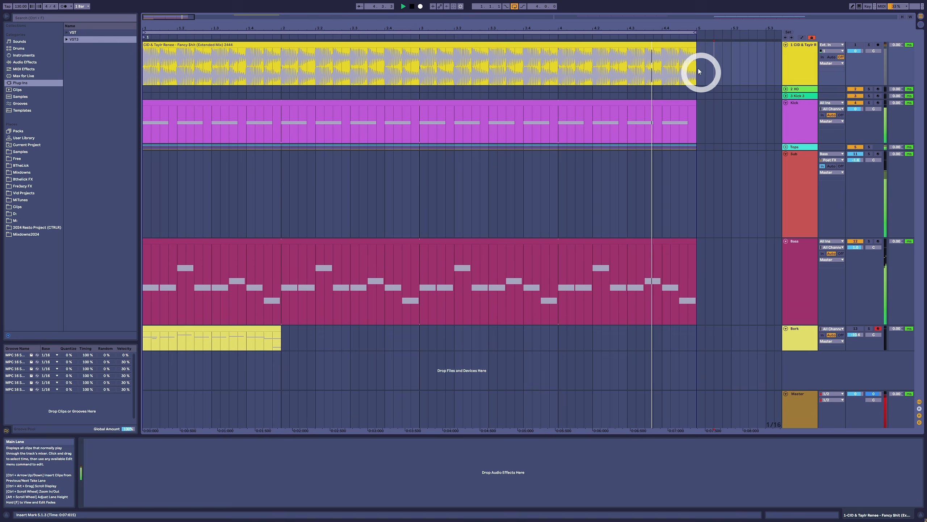
click(601, 56)
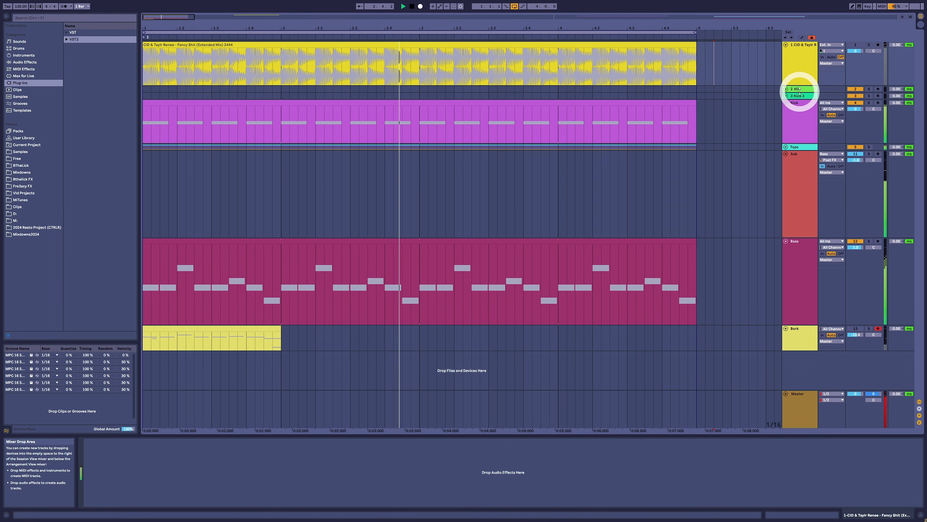
Step: Open the XO drum sampler on track 2 and the Kick 3 plug-in on track 3 for viewing
click(787, 89)
click(97, 448)
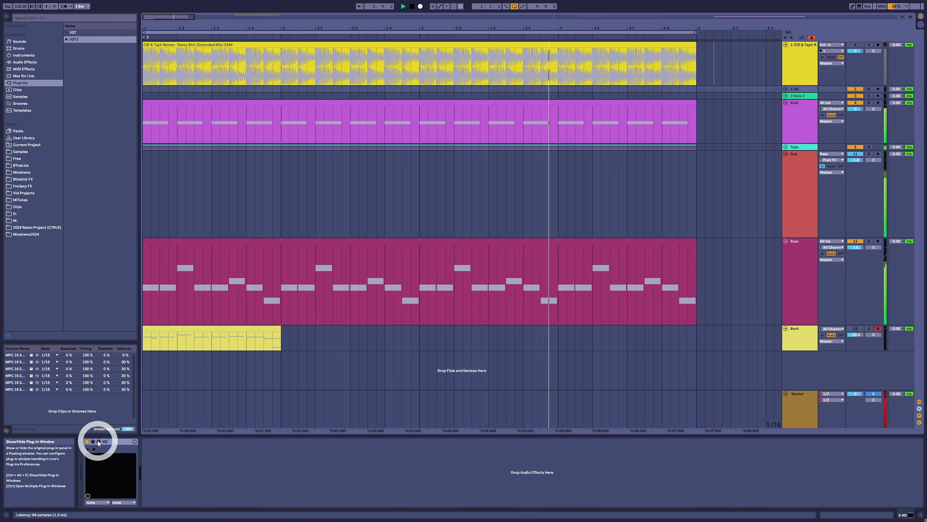
click(806, 97)
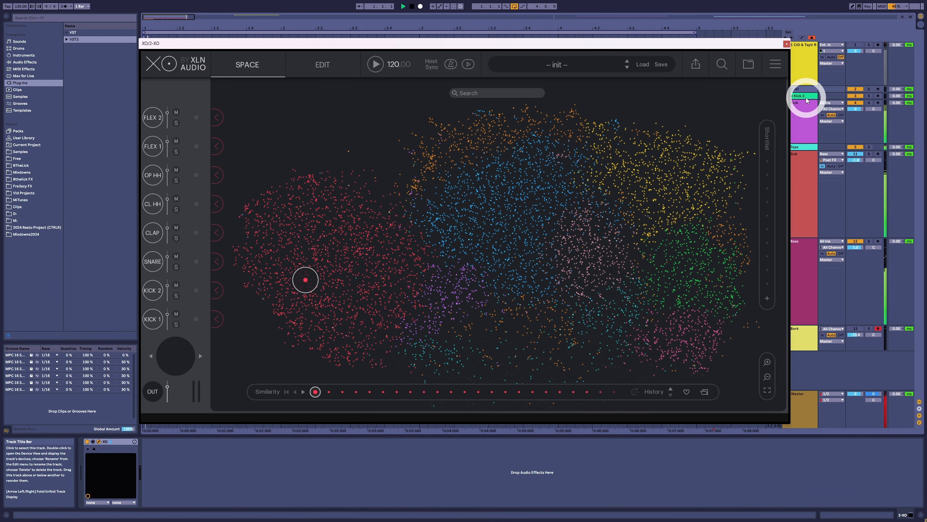
click(804, 98)
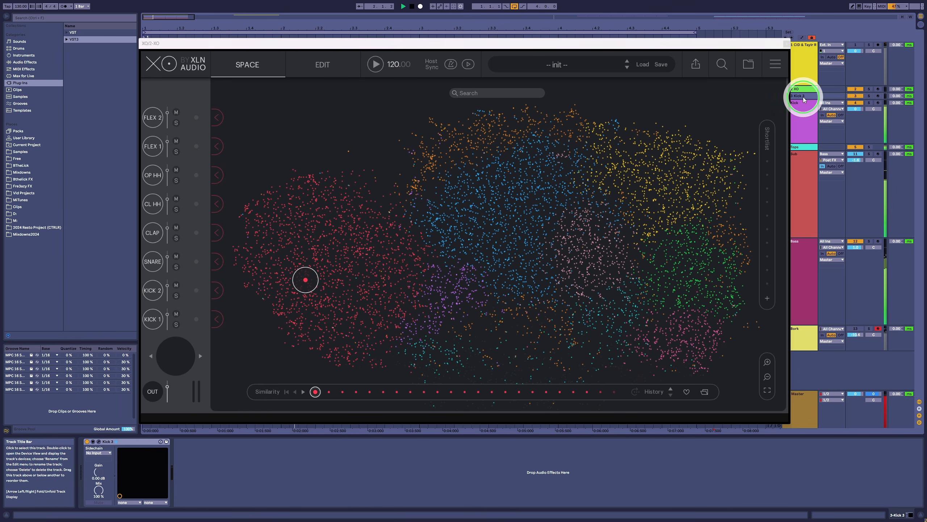
click(102, 442)
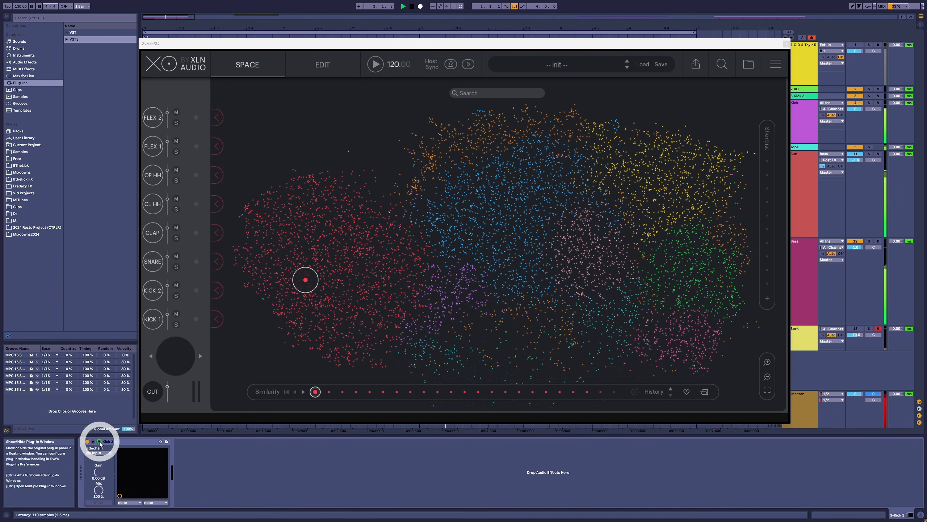
click(99, 442)
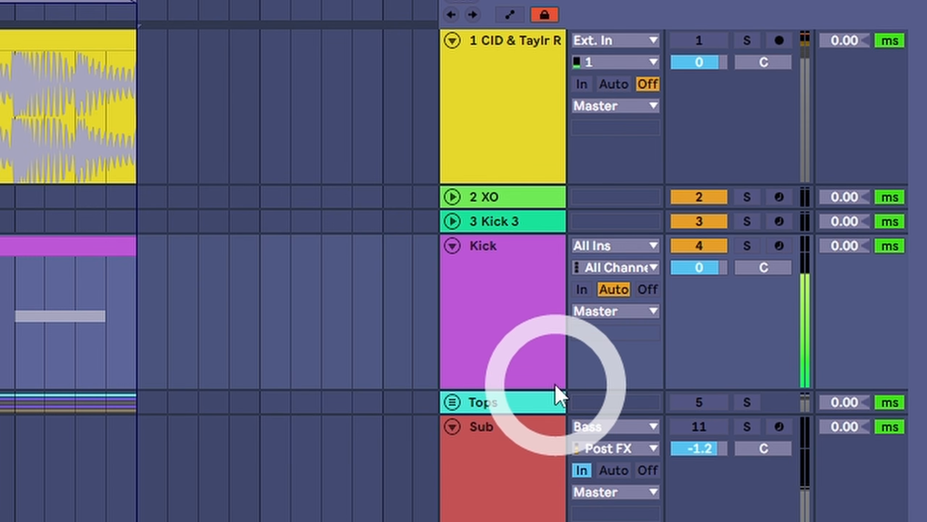
Step: Increase the Kick track's height, and examine the mix's spectrum in SPAN on the Master track
click(555, 390)
drag(555, 387, 554, 476)
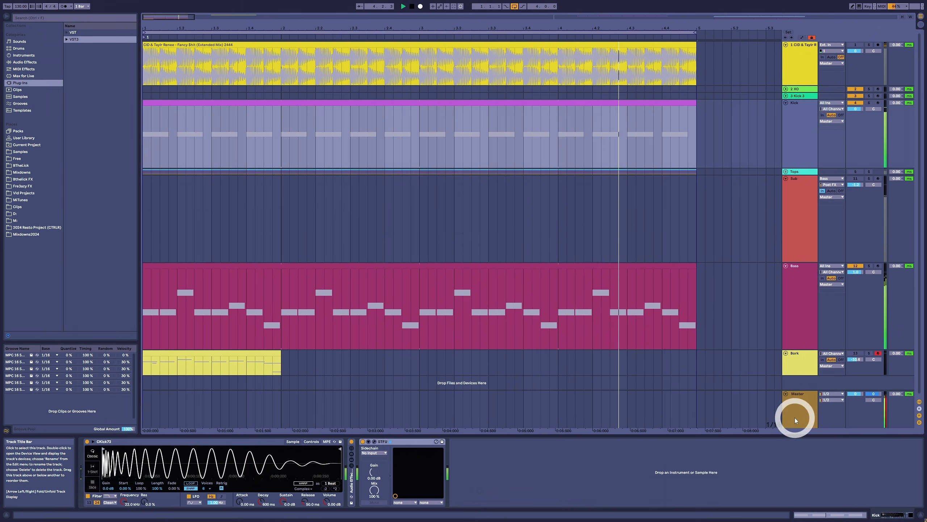
click(795, 418)
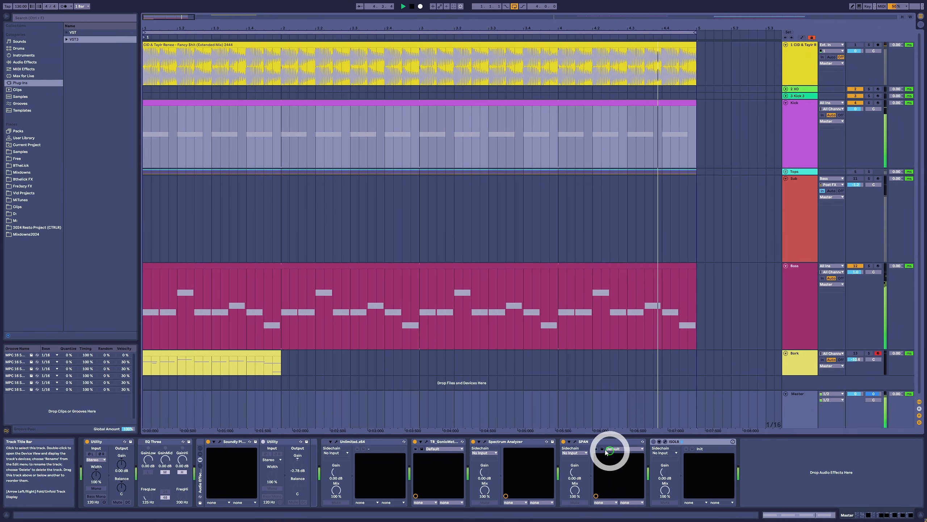
click(575, 442)
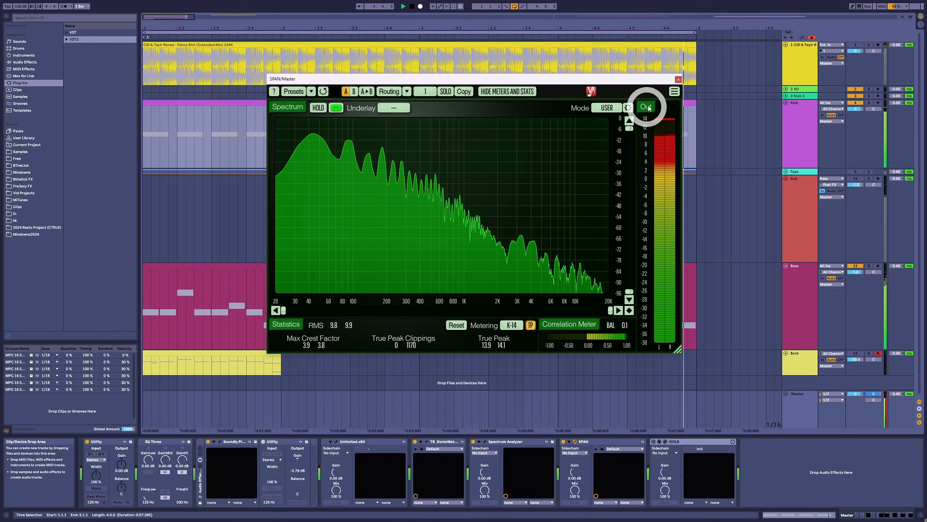
click(679, 80)
Step: Solo the Sub track and bring up its devices
click(803, 199)
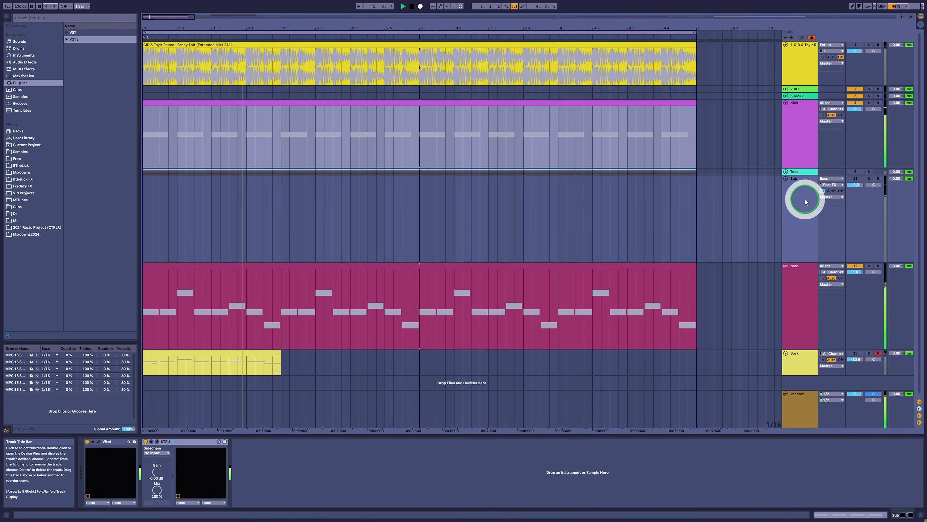
click(637, 276)
click(808, 203)
click(869, 178)
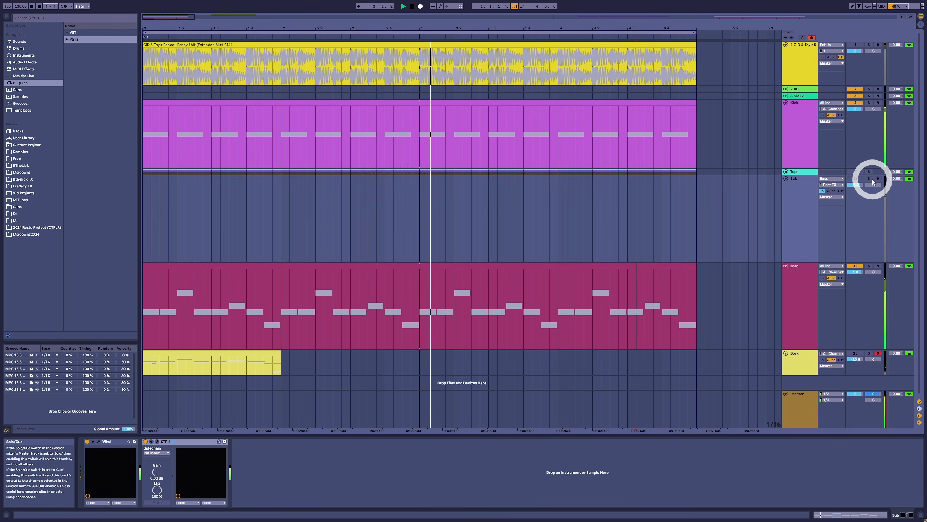
click(801, 200)
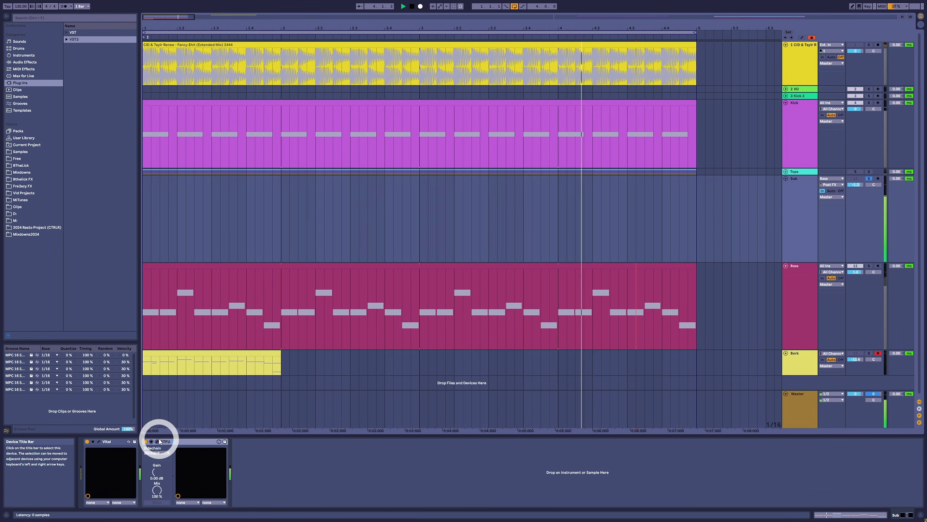
Step: Check the Voices setting in the Sub track's Vital synth, and solo the Kick track alongside the Sub
click(98, 441)
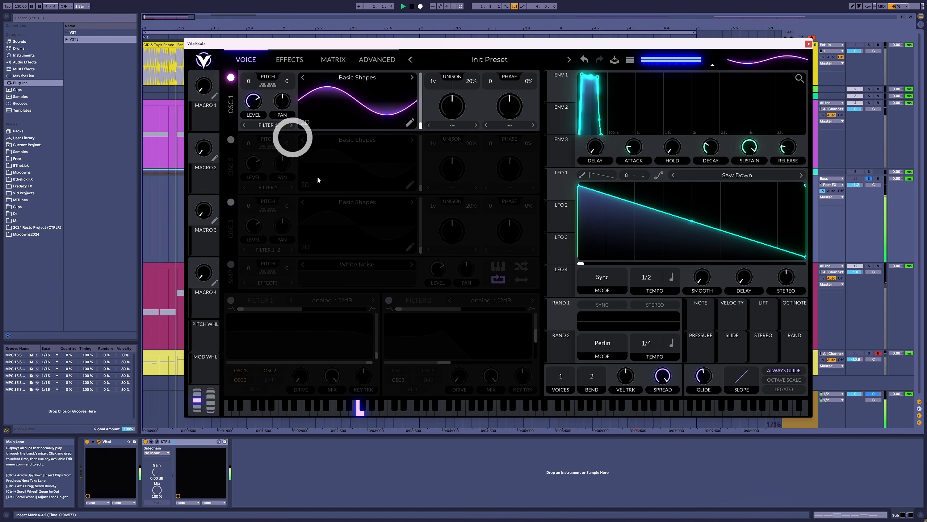
mouse_move(567, 375)
mouse_down()
mouse_move(563, 365)
mouse_move(561, 393)
mouse_up()
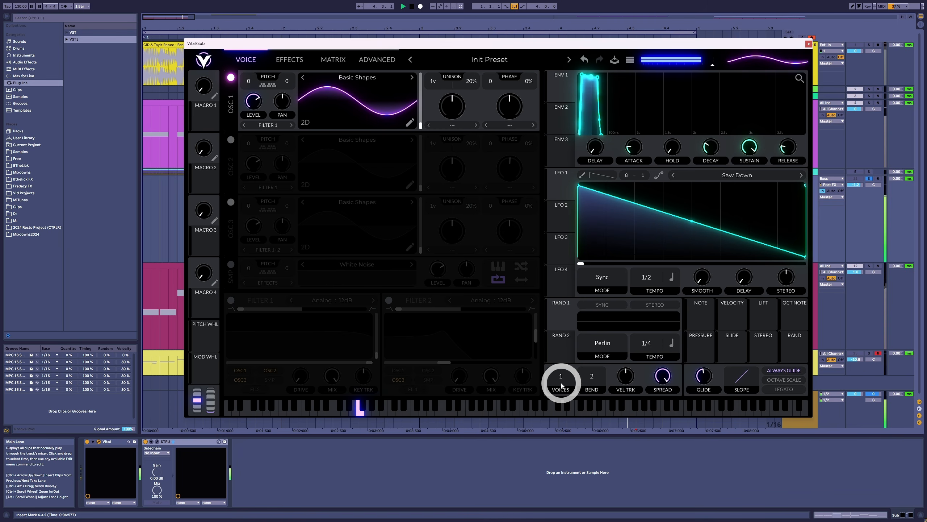
click(809, 44)
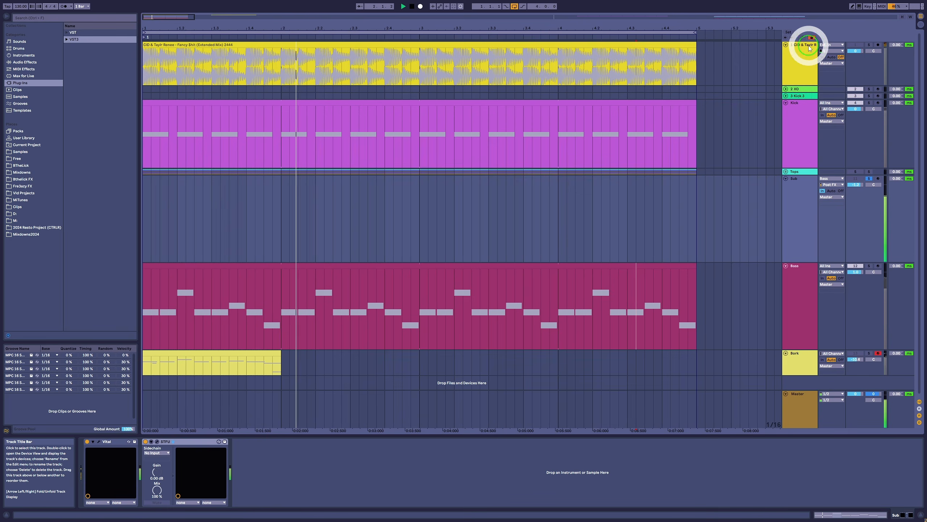
click(869, 103)
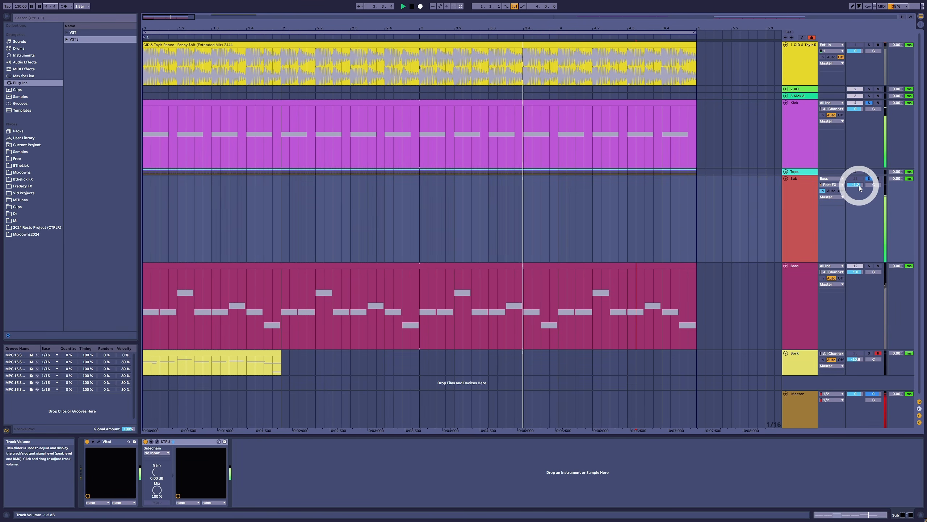
Step: Check the Sub track's volume, and enable and open ISOL8 on the Master track to monitor only the low band below 59 Hz
click(858, 186)
click(858, 186)
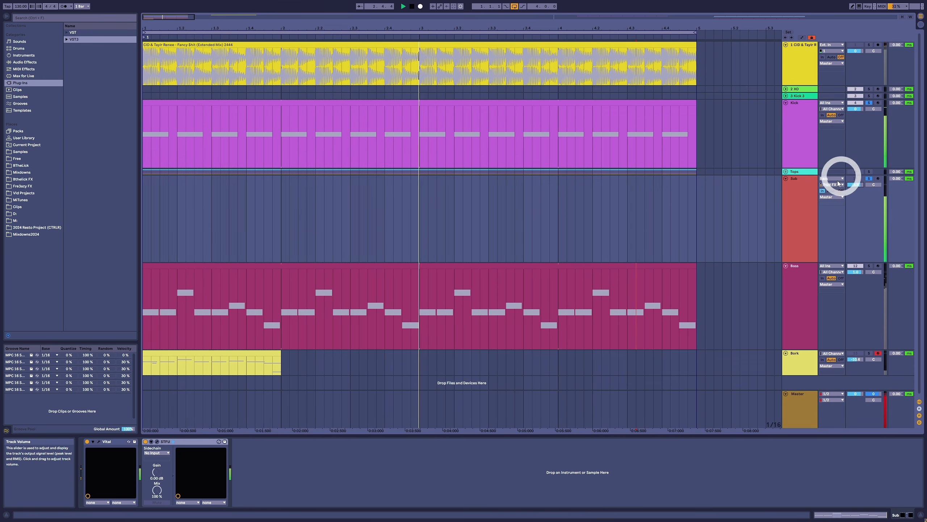
click(786, 410)
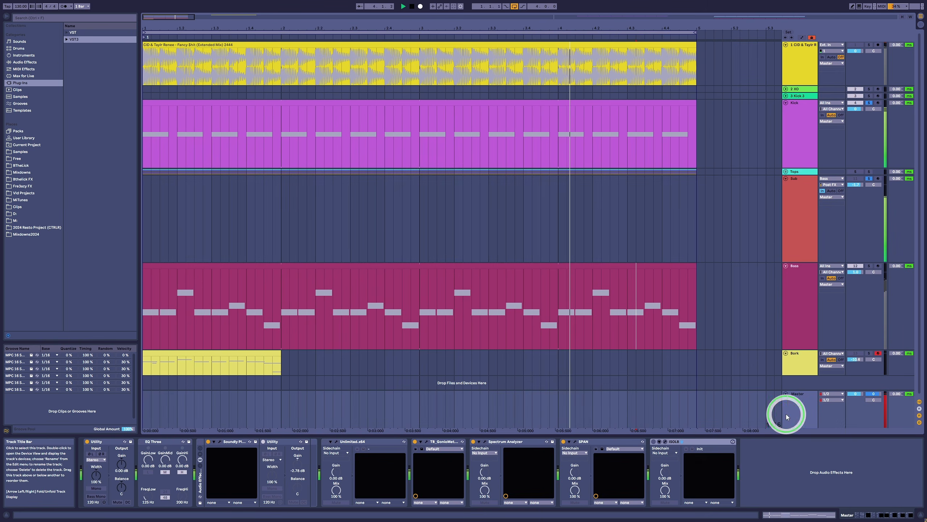
click(659, 442)
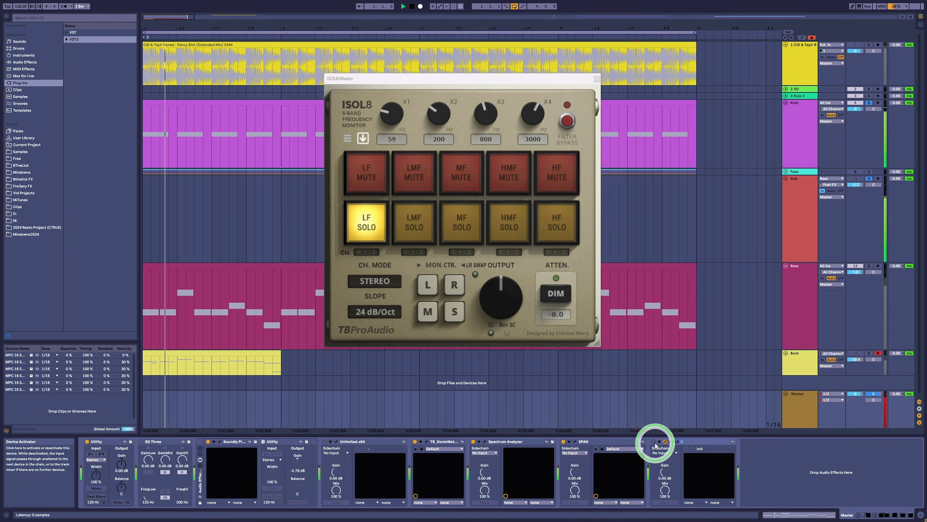
drag(517, 78, 472, 72)
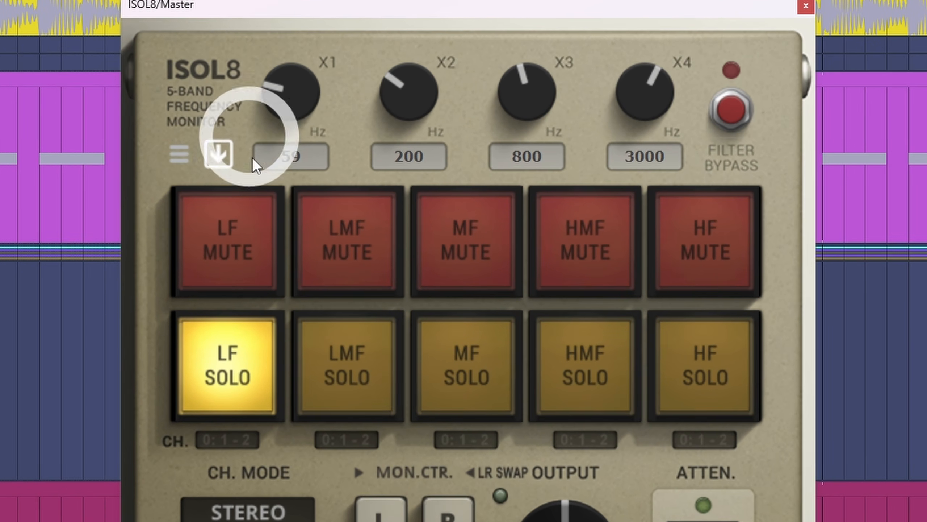
click(291, 254)
click(197, 390)
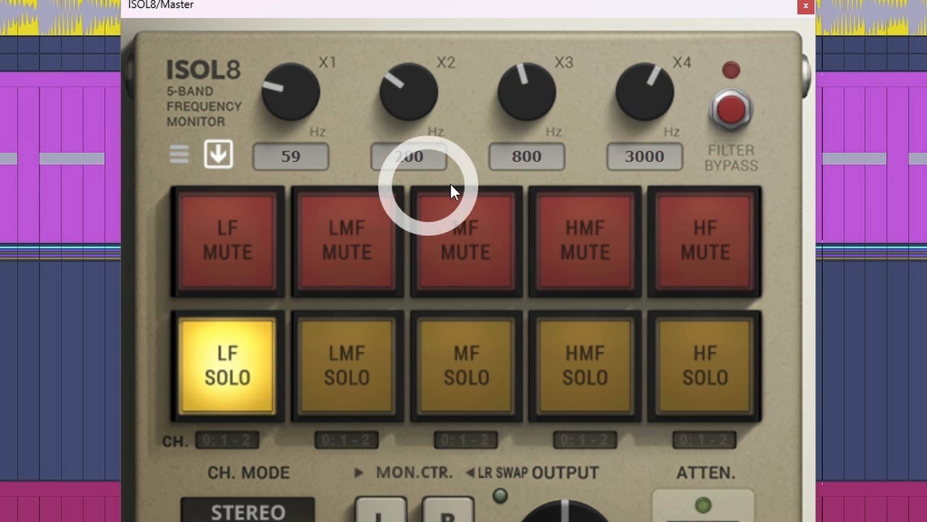
Step: Switch the reference track's solo on and off to compare its low band with the kick and sub
click(870, 46)
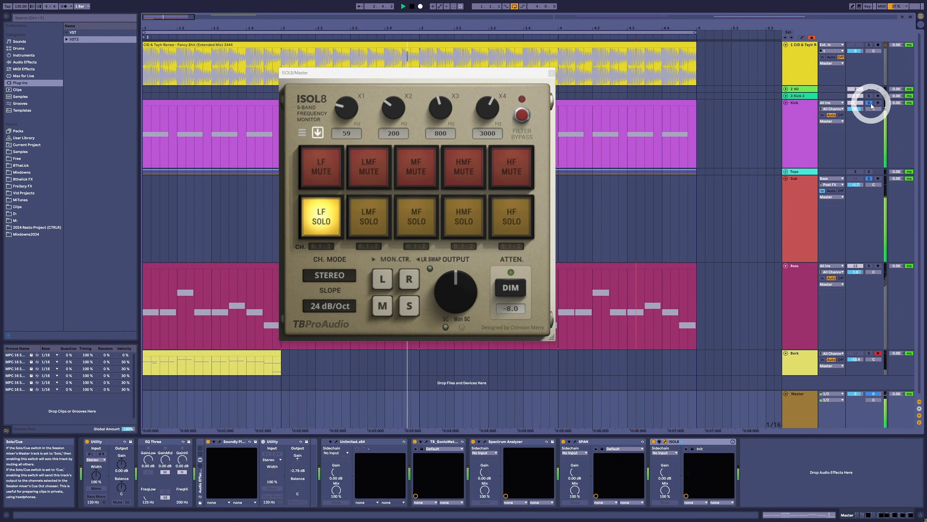
click(871, 45)
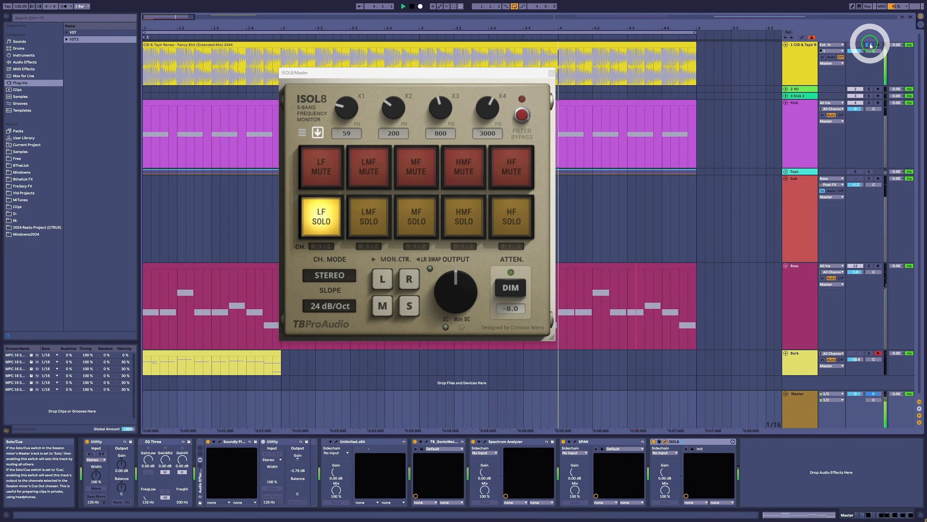
click(870, 45)
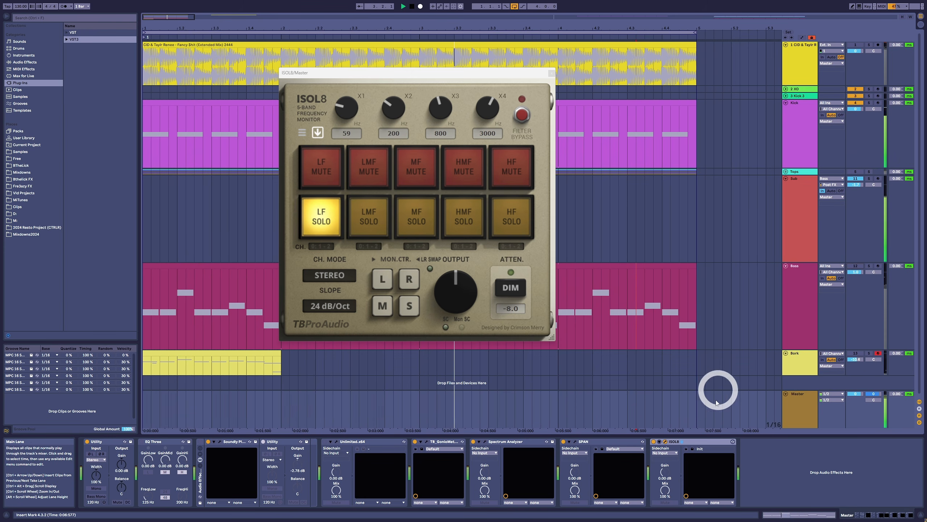
Step: Compare the spectrum of the reference track with that of the kick and sub in SPAN, and close SPAN and ISOL8
click(575, 442)
click(628, 107)
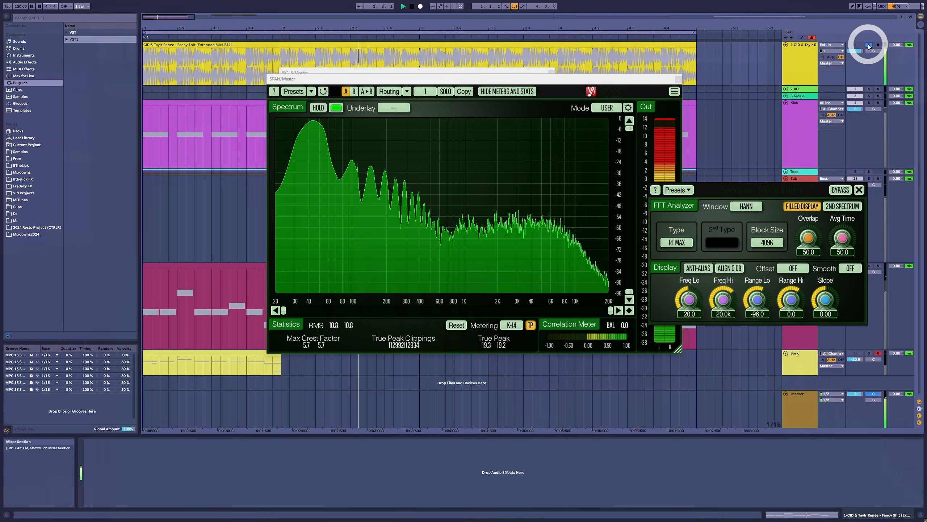
click(869, 44)
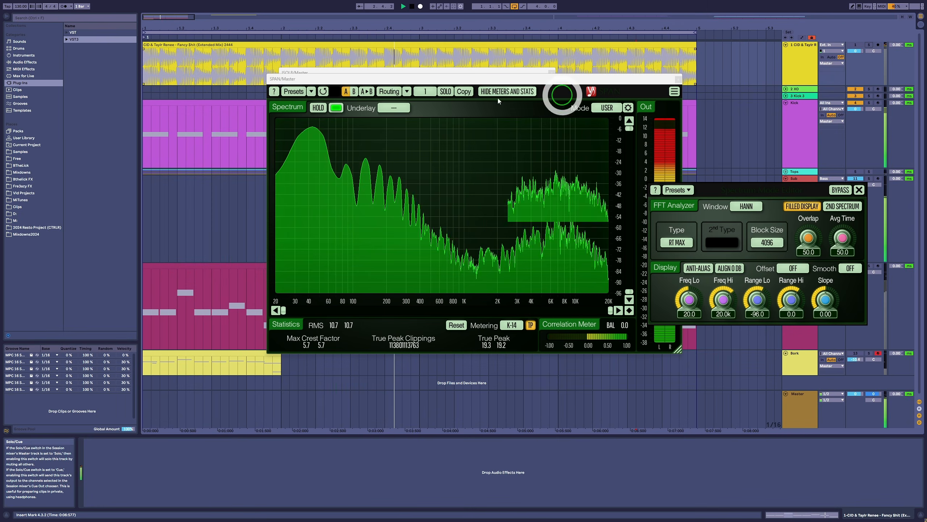
click(678, 79)
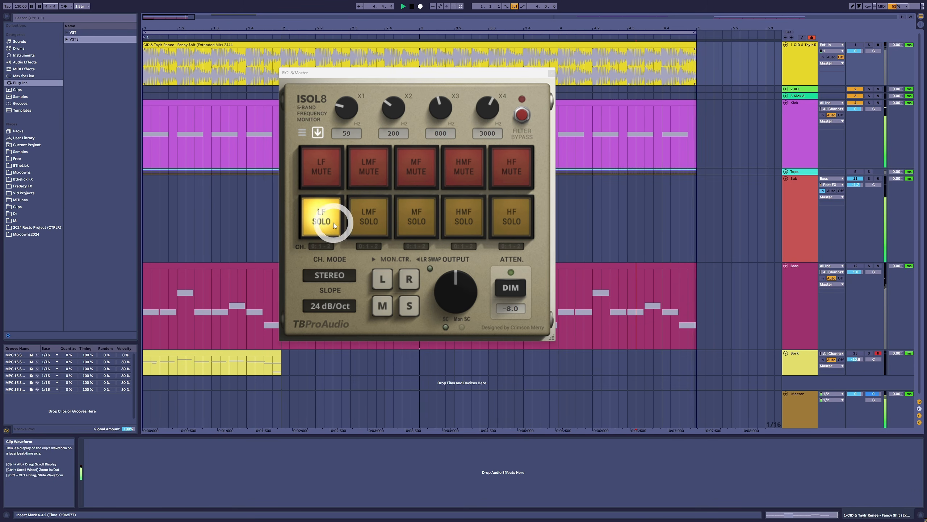
click(549, 75)
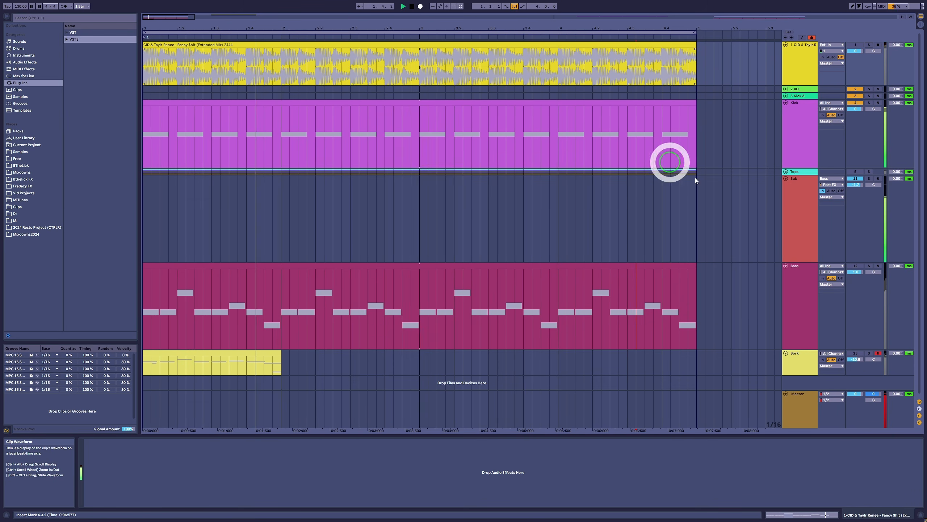
Step: Open the STFU volume shapers of the Kick and Sub tracks together to compare their waveforms
click(806, 224)
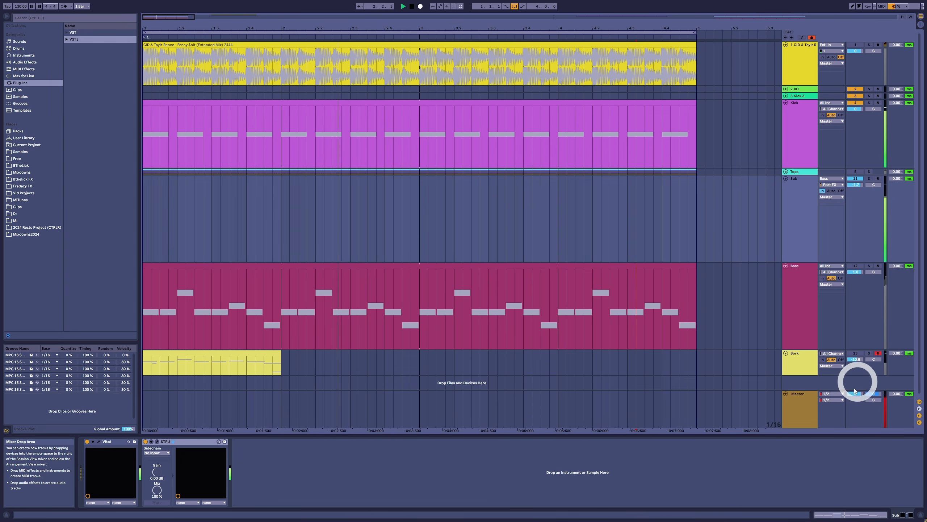
click(797, 151)
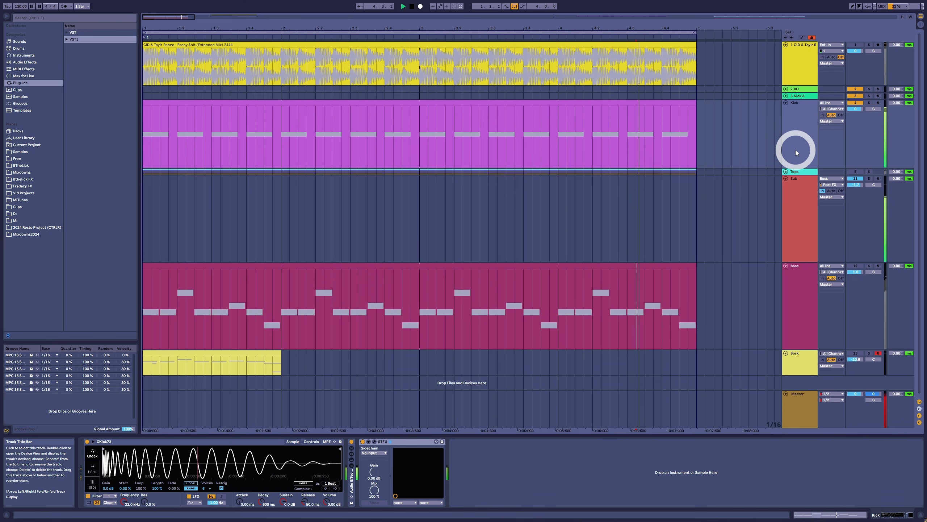
click(375, 444)
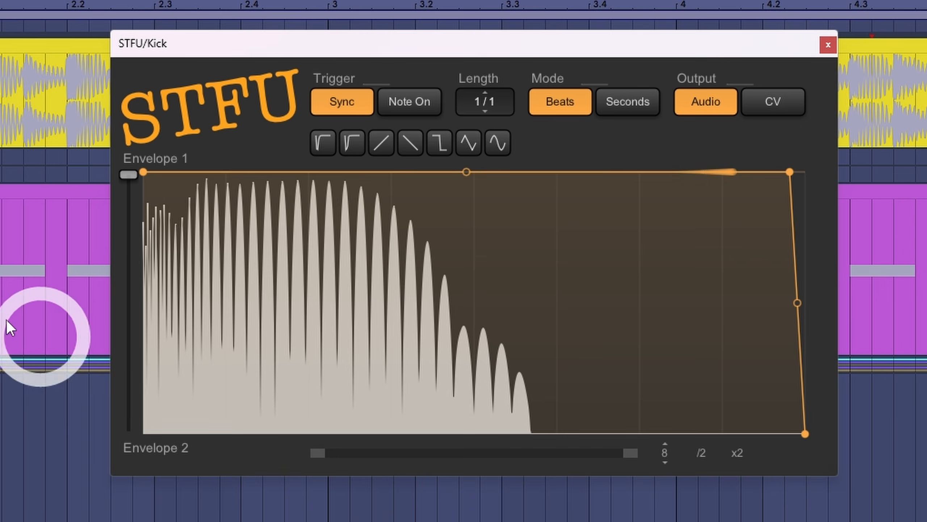
click(40, 336)
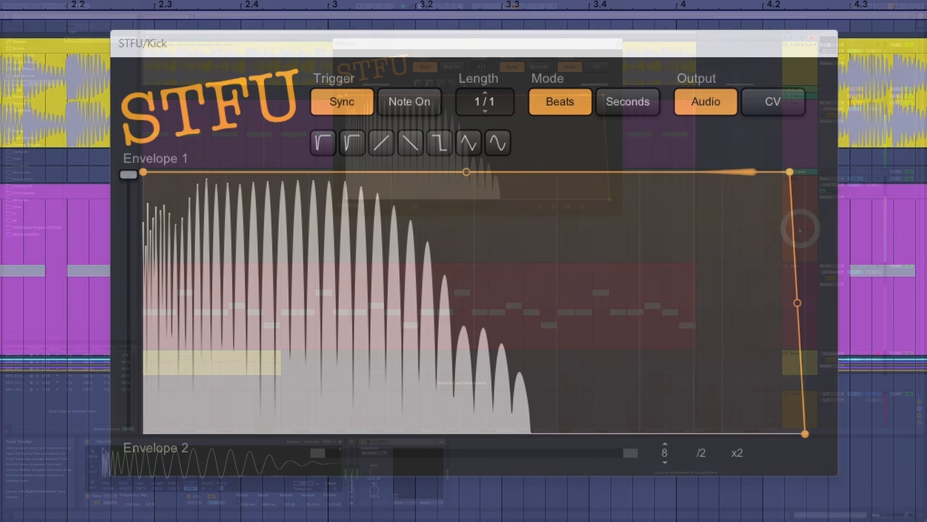
click(799, 228)
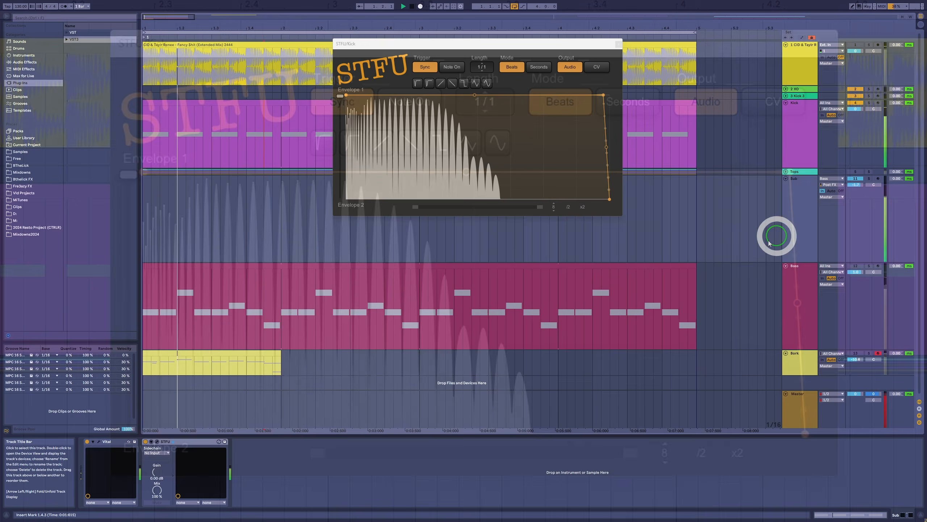
click(157, 441)
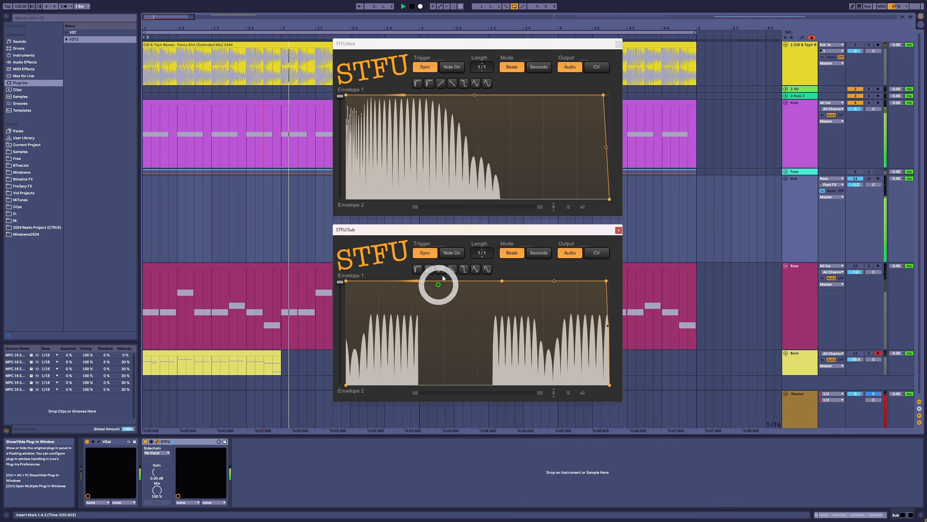
Step: Reshape the Sub's STFU envelope to stay silent during the kick and ramp to full level around mid-beat, and close both STFU windows
double_click(483, 281)
drag(349, 282, 472, 384)
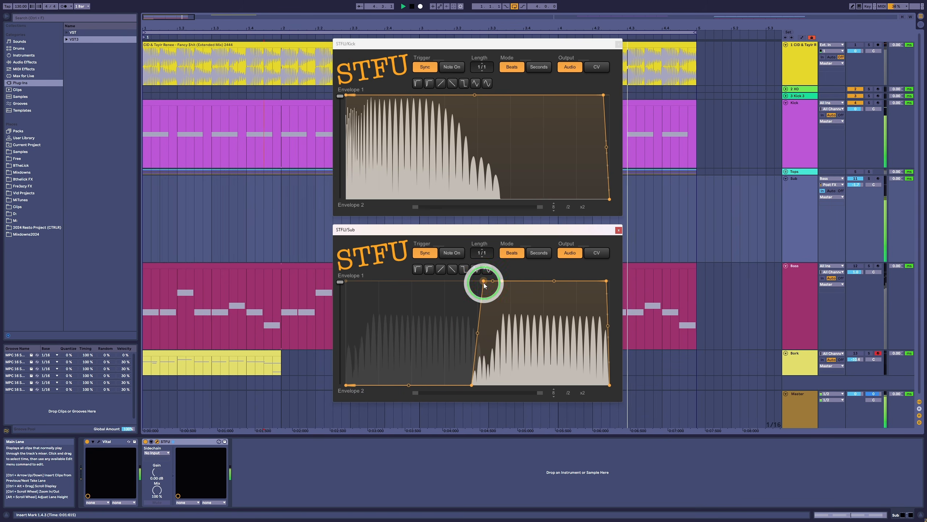
drag(485, 280, 502, 281)
drag(474, 387, 446, 387)
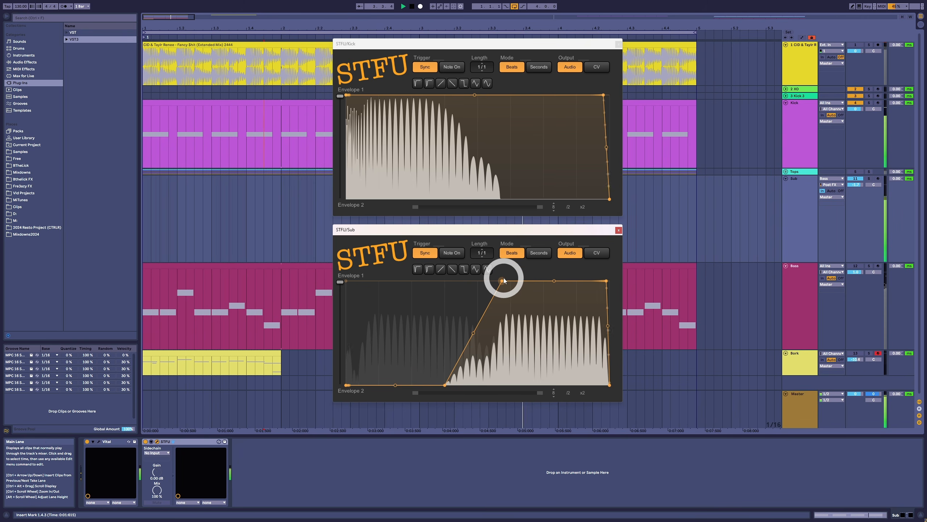
drag(502, 281, 499, 280)
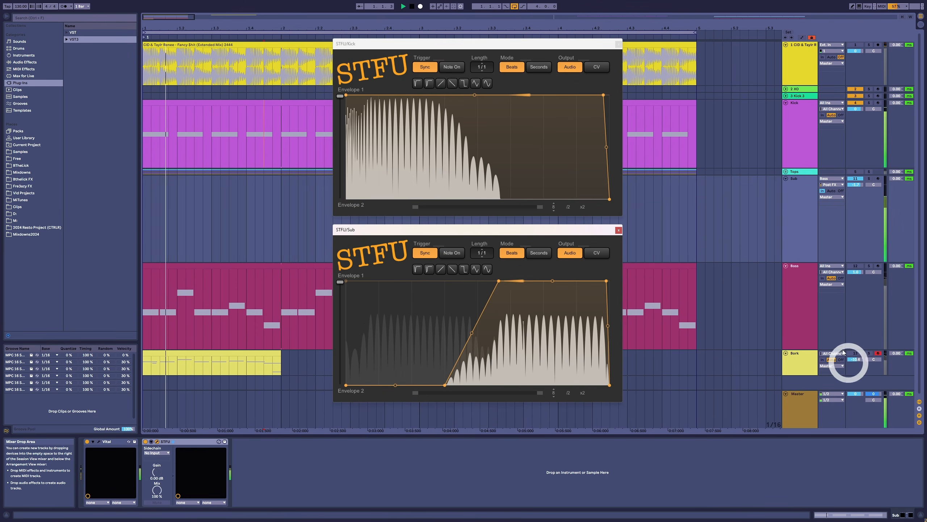
click(618, 231)
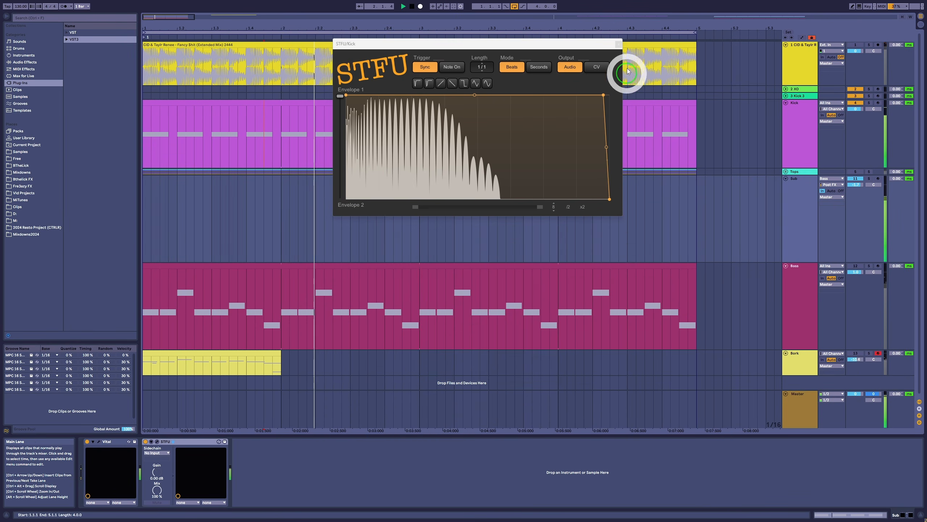
click(618, 44)
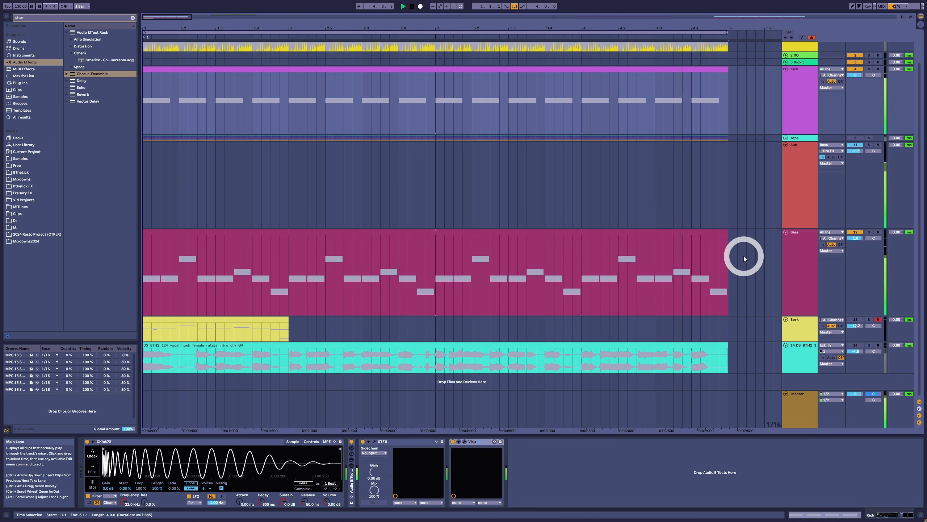
Step: Enable EQ Eight on the Bass track and set its low-cut filter frequency to 85 Hz
click(781, 271)
click(147, 442)
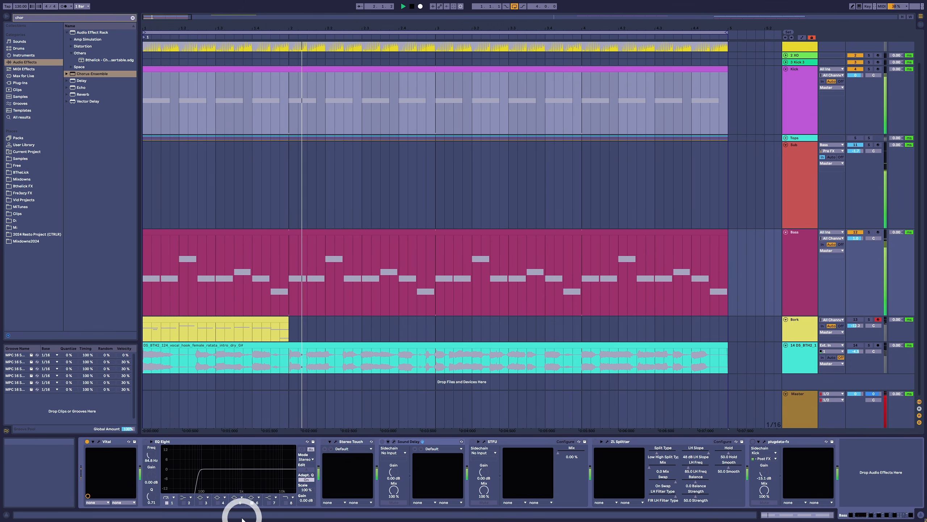
click(145, 441)
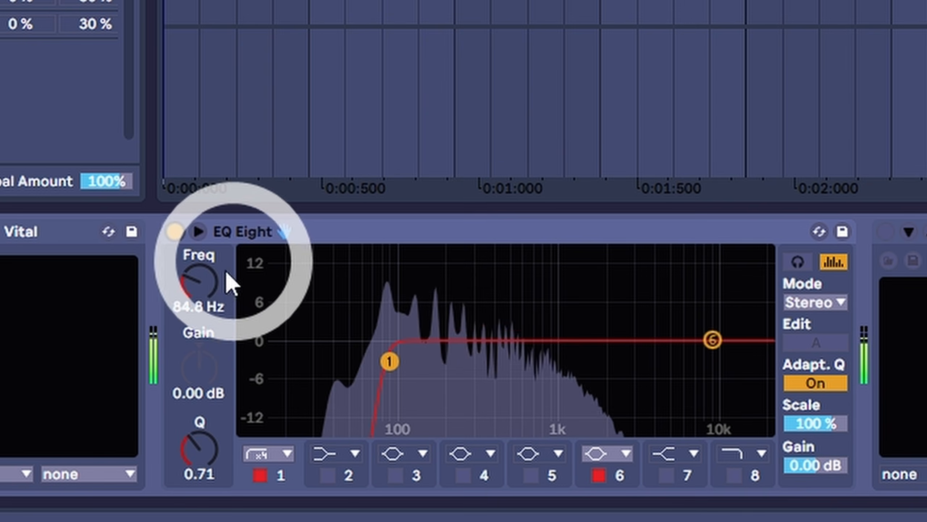
drag(151, 452, 152, 455)
drag(204, 285, 204, 279)
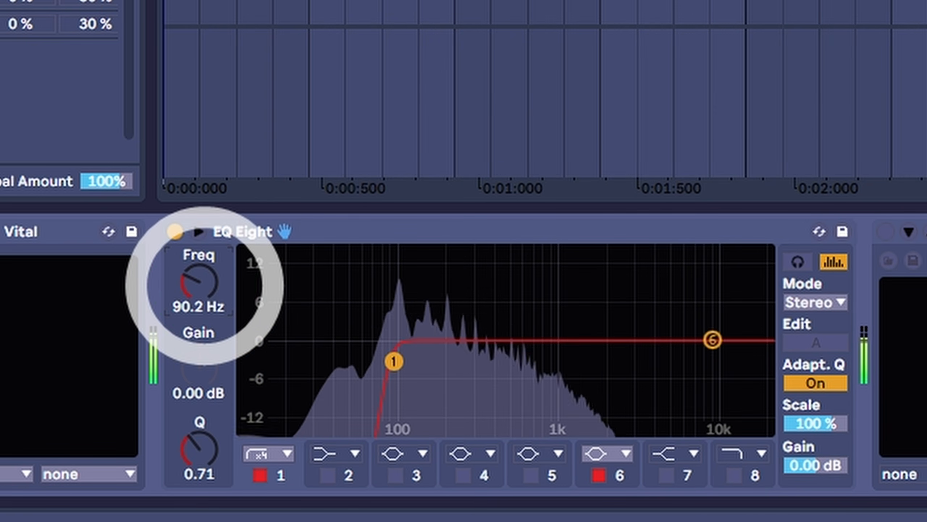
click(204, 306)
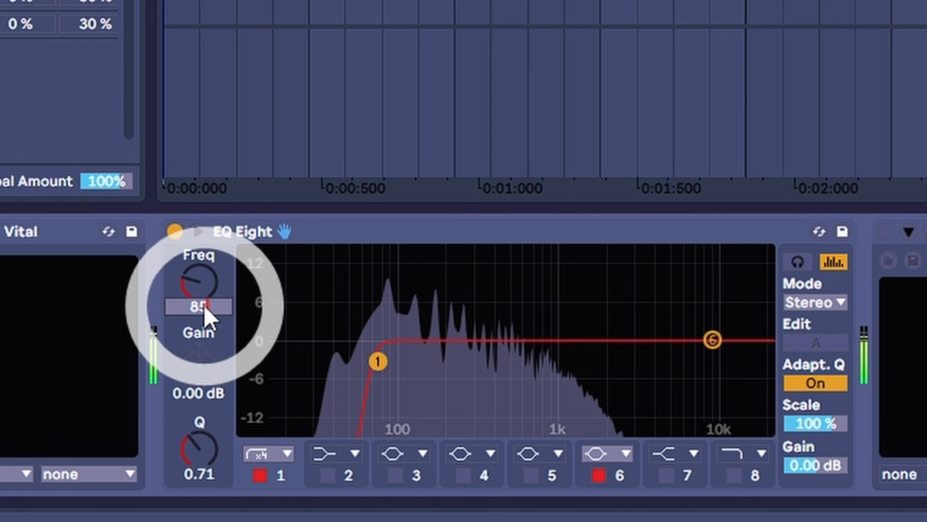
text(85)
key(Return)
key(space)
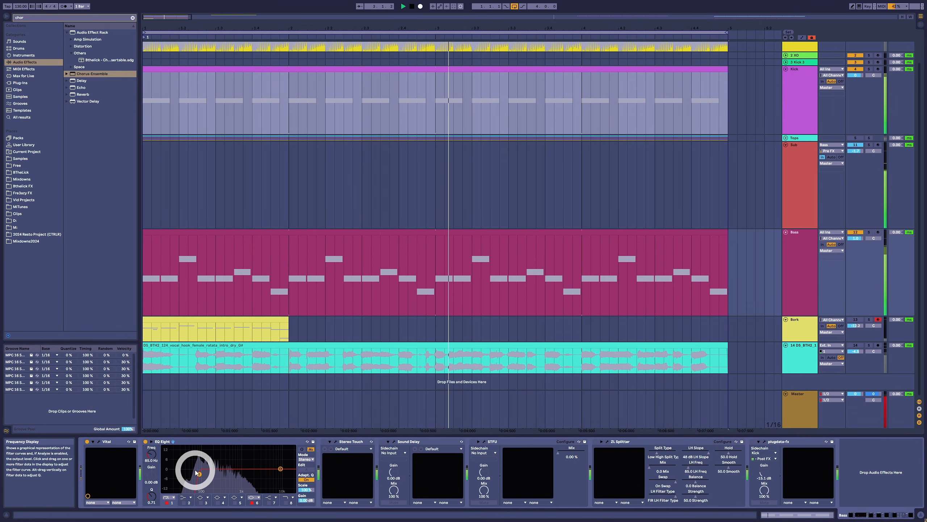
Step: Inspect ZL Splitter on the Bass track and the kick's spectrogram in Visu on the Kick track, closing each window
click(608, 442)
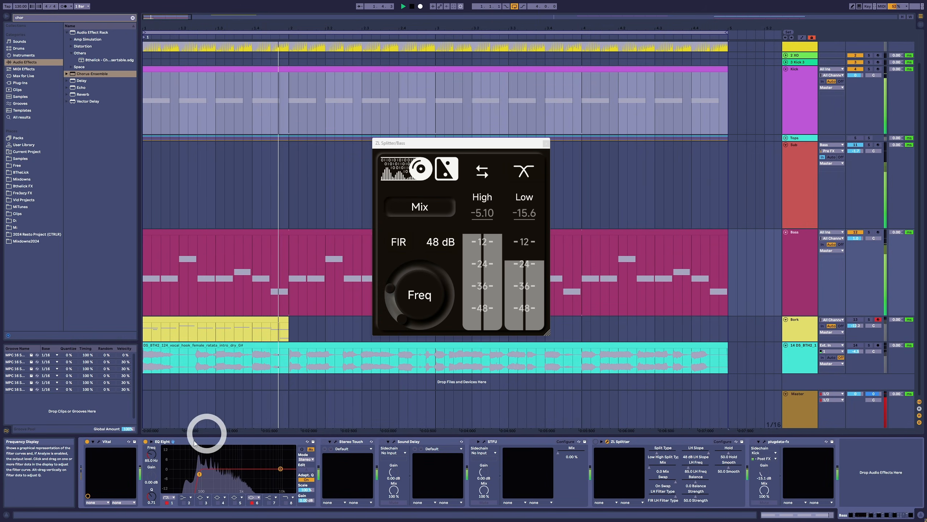
click(546, 144)
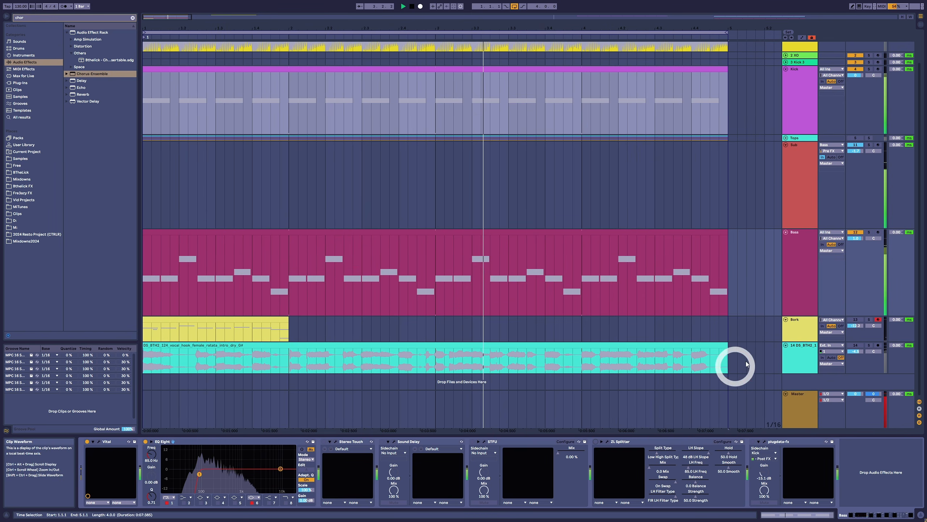
click(810, 127)
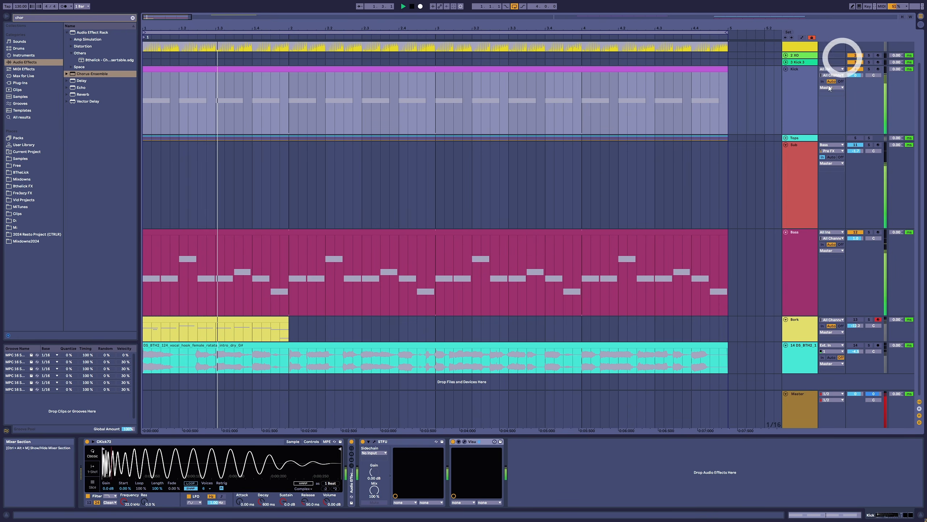
click(465, 442)
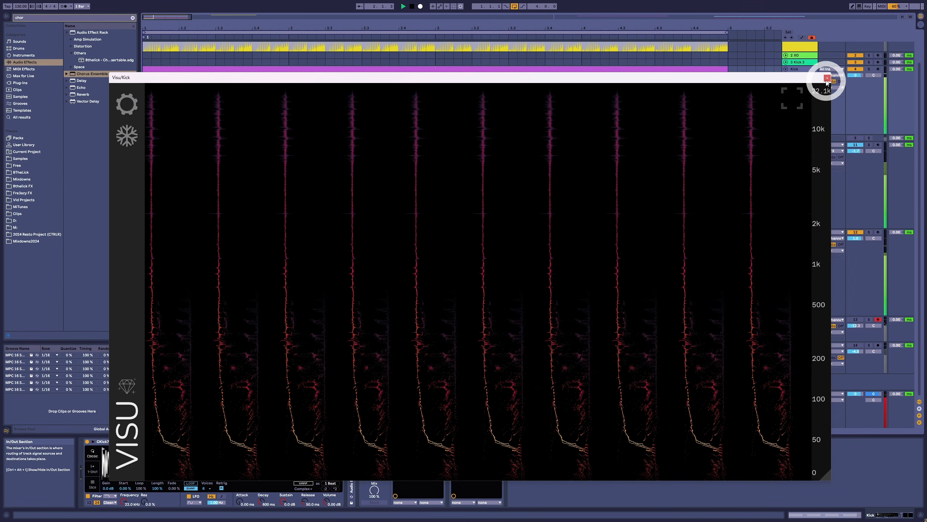
click(827, 78)
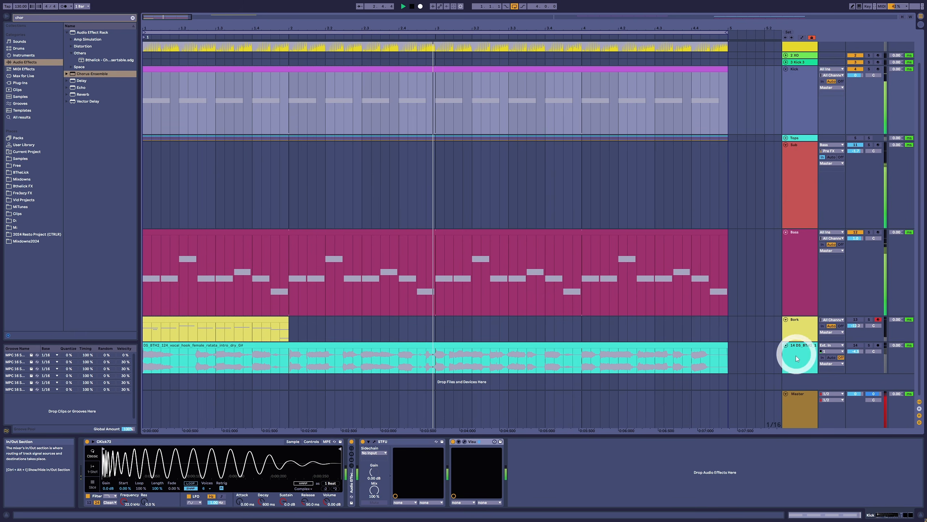
Step: Enable STFU on the Bass track and open it to view its ducking envelope
click(816, 278)
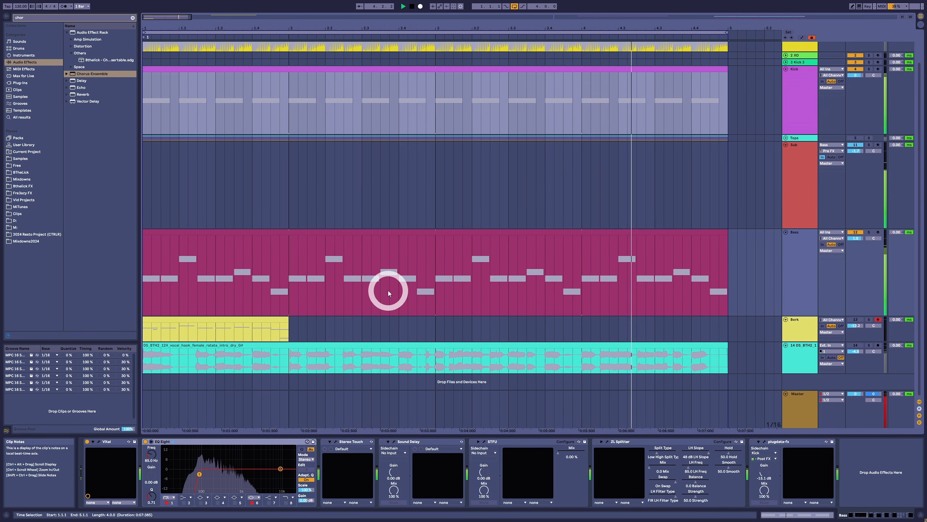
click(484, 442)
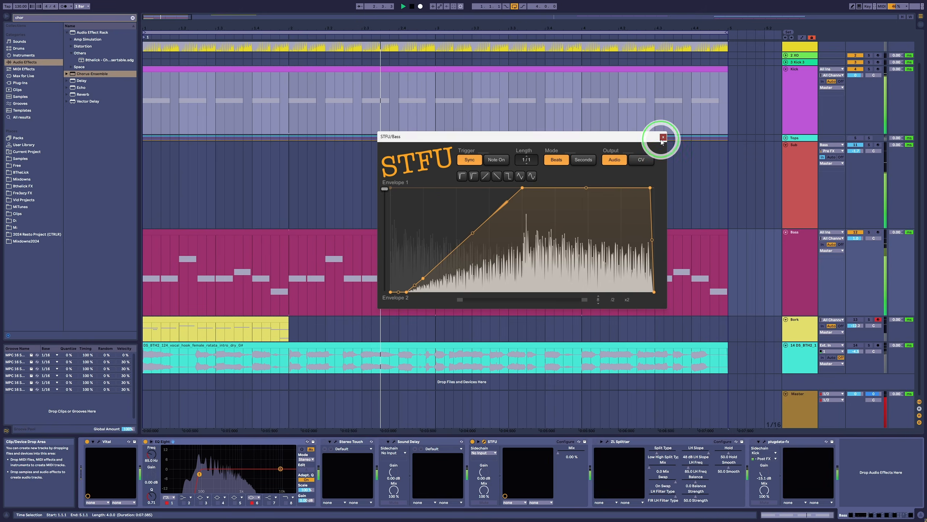
Step: Close STFU, open FlorahLITE1.2 in plugdata-fx on the Bass track, lower its Amount, and close the plugin window
click(833, 54)
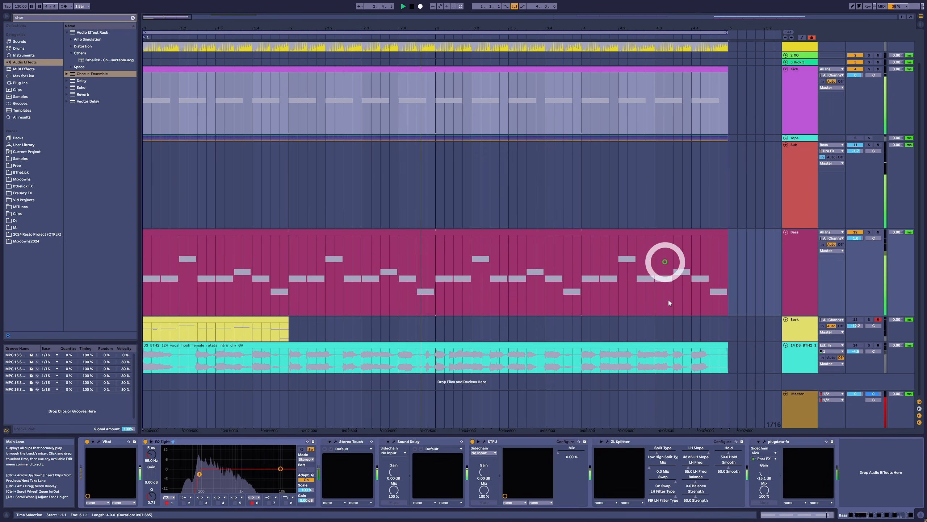
click(765, 442)
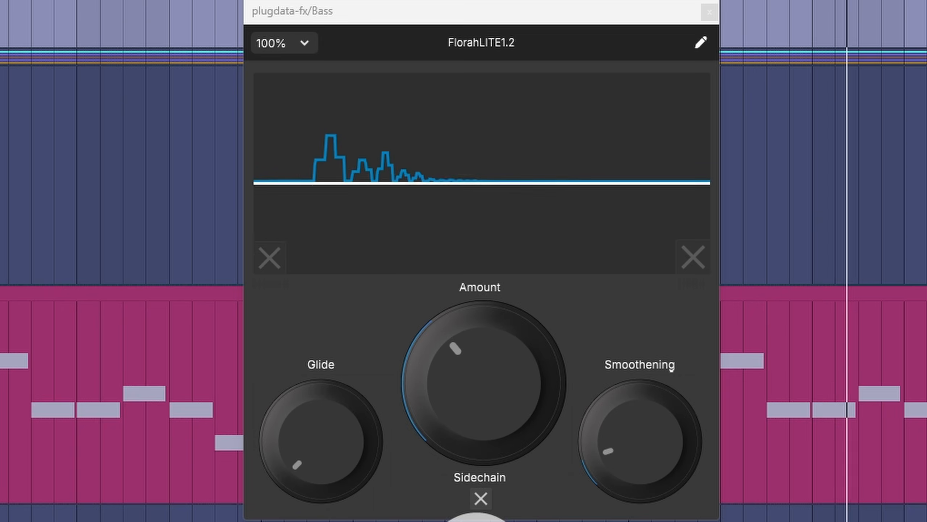
drag(481, 387, 460, 443)
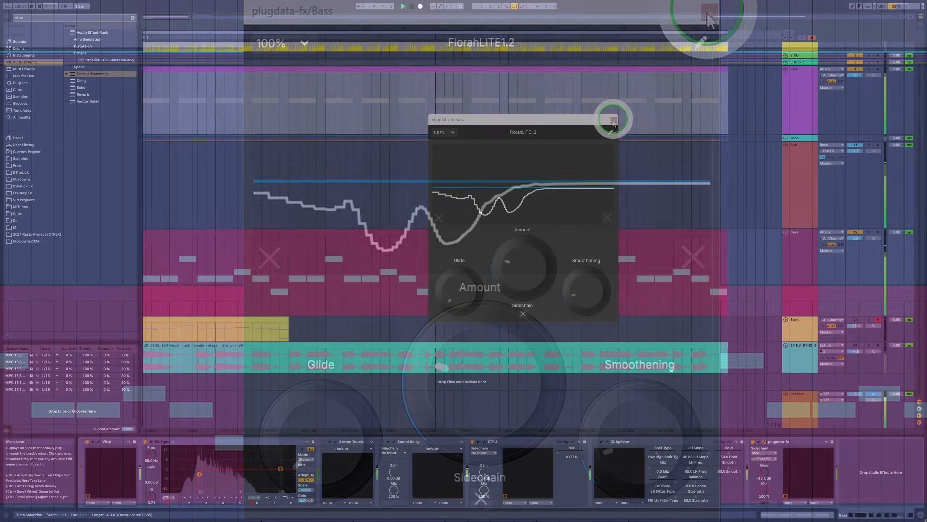
click(707, 9)
Step: Open Voxengo Sound Delay on the Bass track, examine its millisecond audio delay setting, and close its window
click(393, 442)
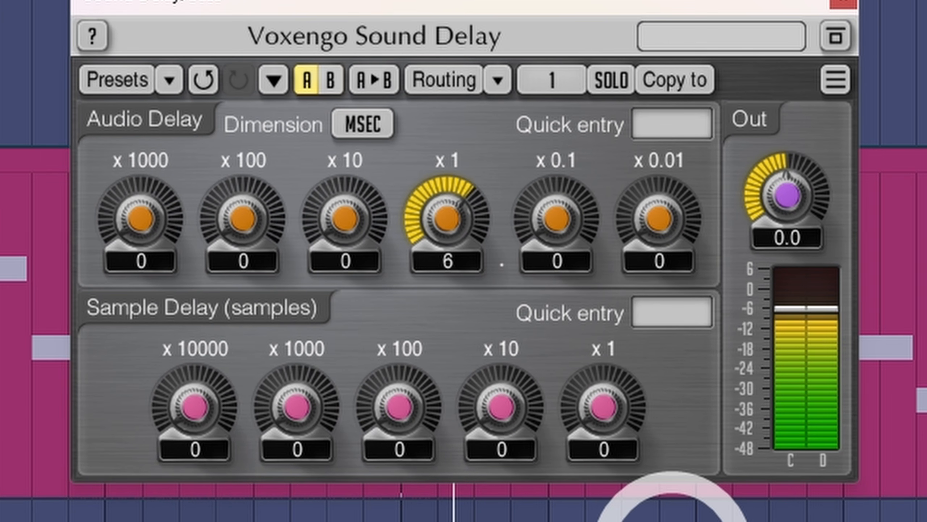
click(425, 203)
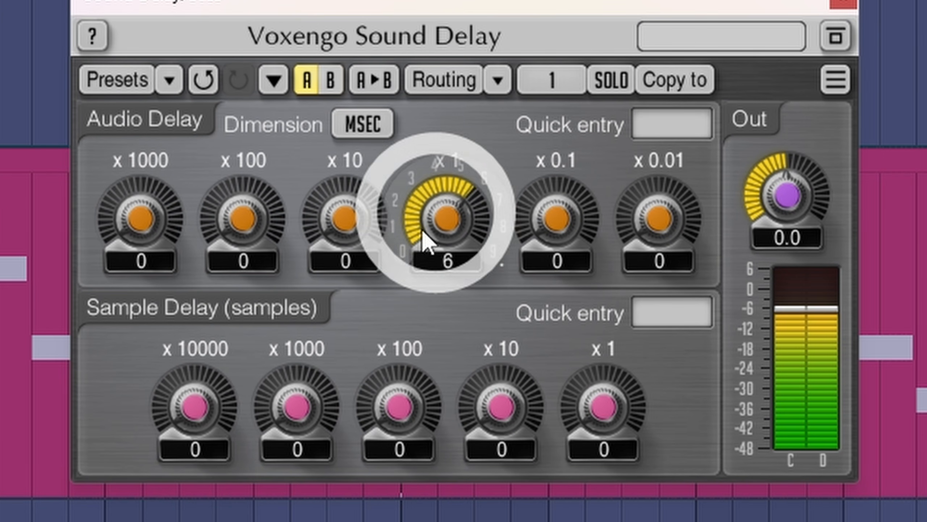
click(767, 493)
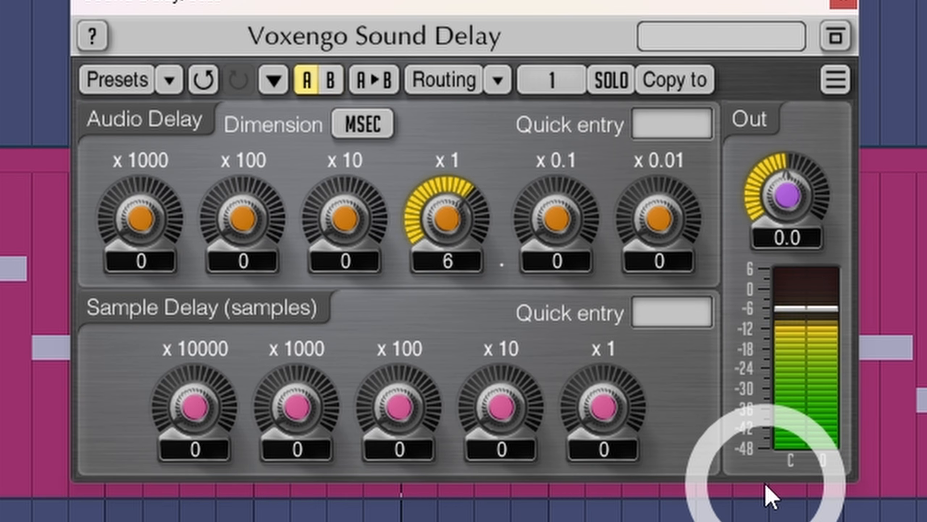
click(836, 42)
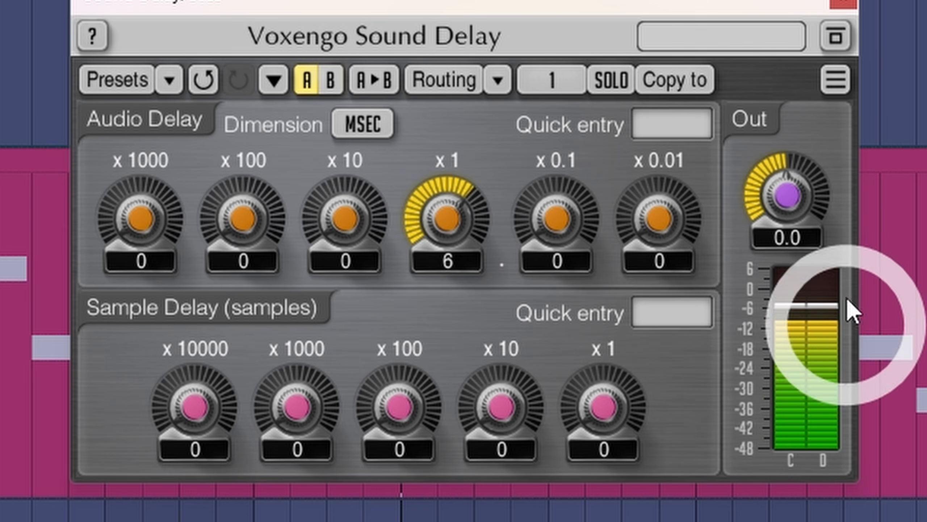
click(840, 42)
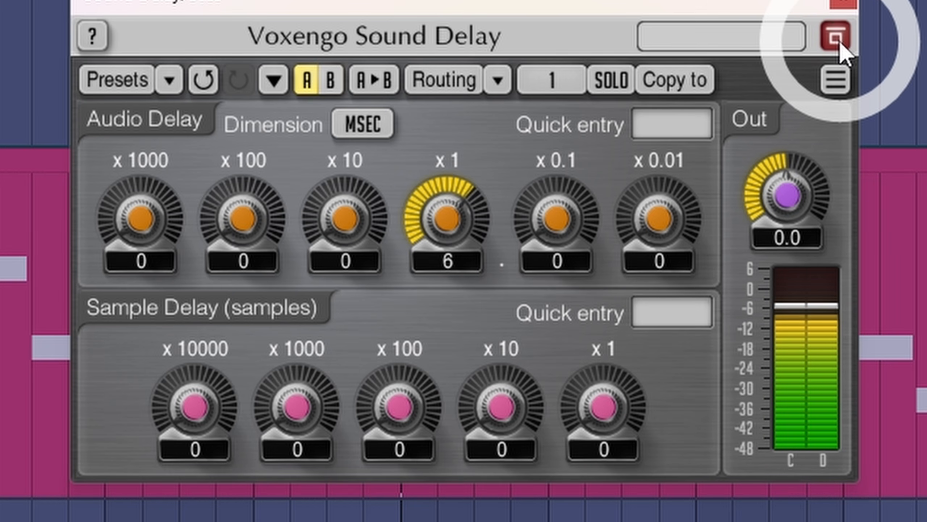
click(840, 42)
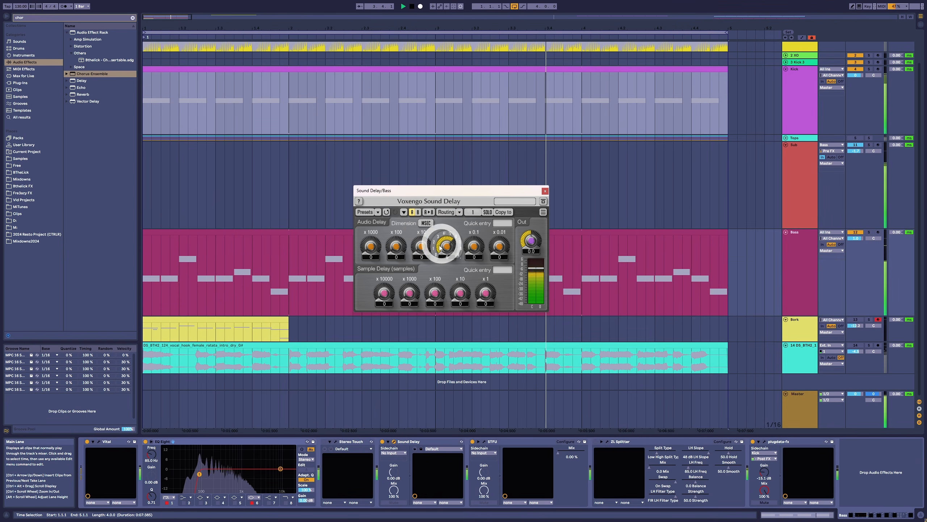
click(545, 190)
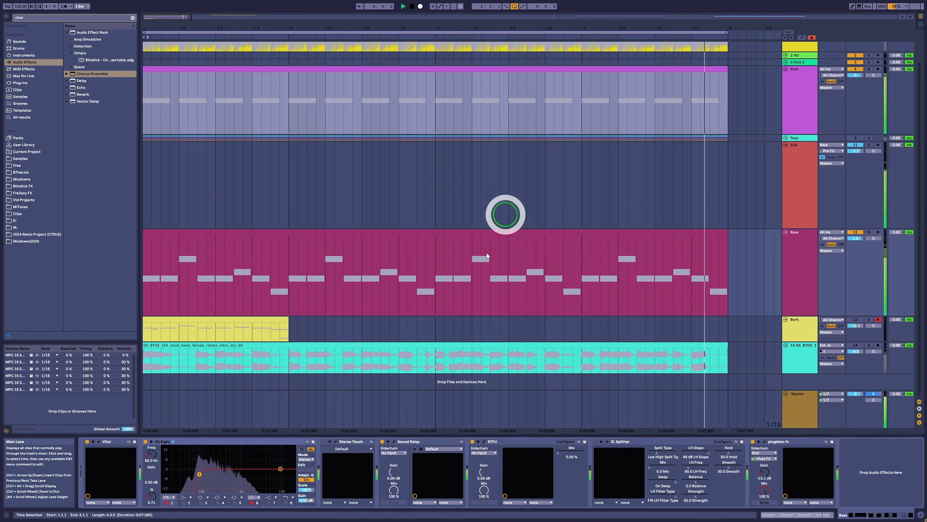
Step: Reselect the Bass track and open Stereo Touch to examine its side-channel delays, gains and high-pass filter
click(331, 442)
click(331, 441)
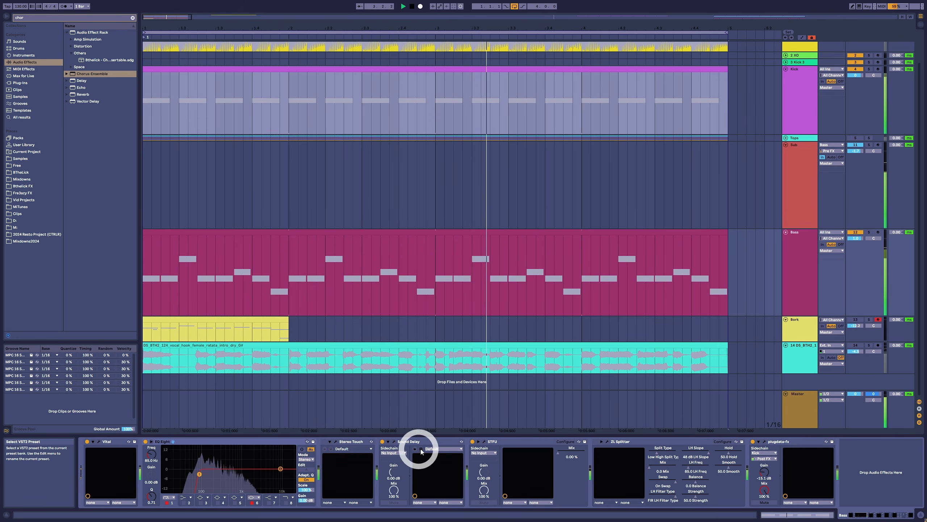
click(459, 201)
click(518, 270)
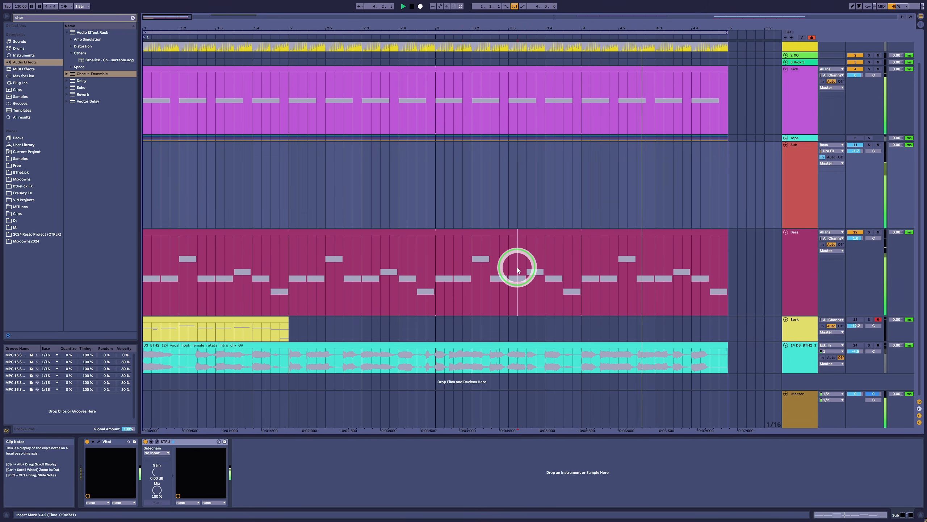
click(334, 442)
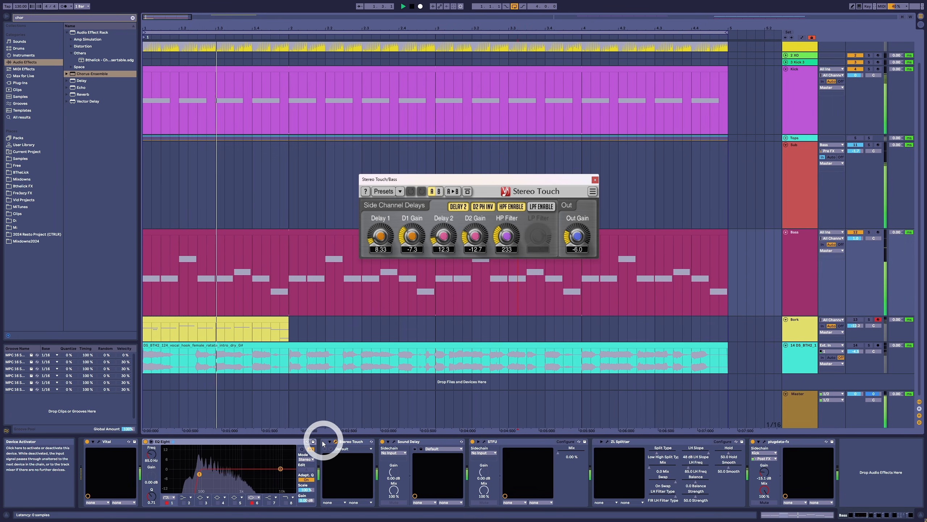